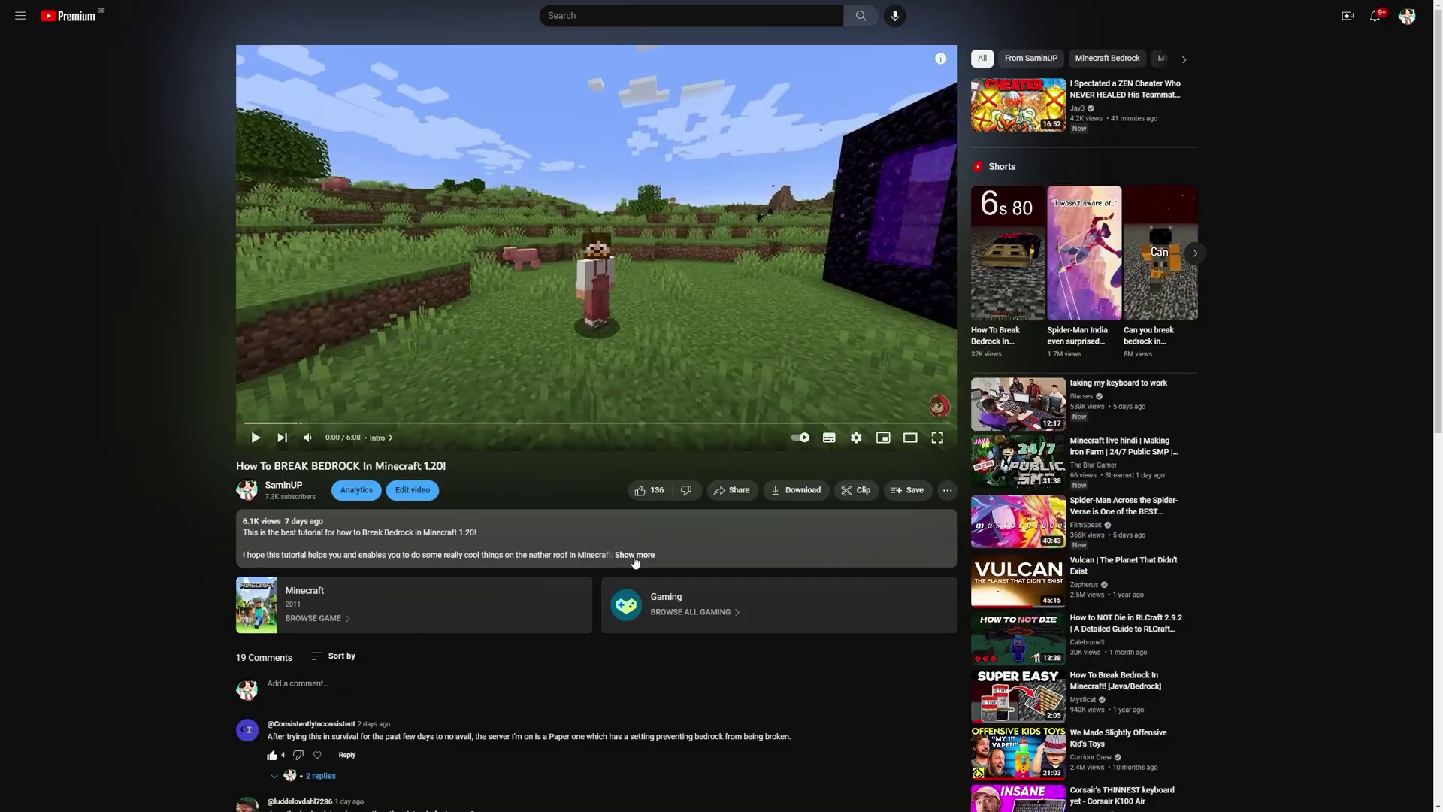
# Step: Expand the video description and add Shockbyte's 4GB Iron Minecraft server plan to the cart
pyautogui.click(607, 553)
pyautogui.scroll(-2, 606, 552)
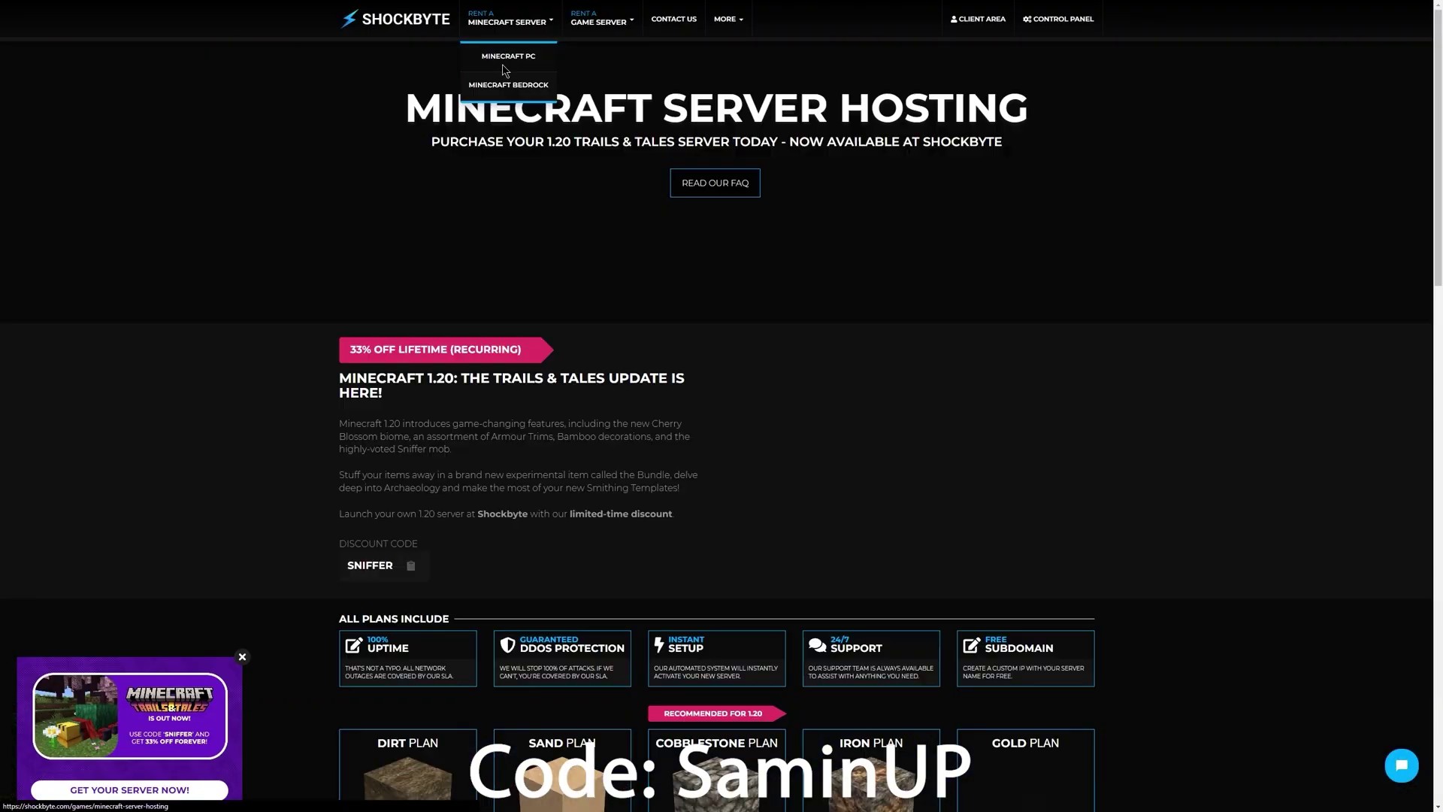
pyautogui.scroll(-10, 872, 389)
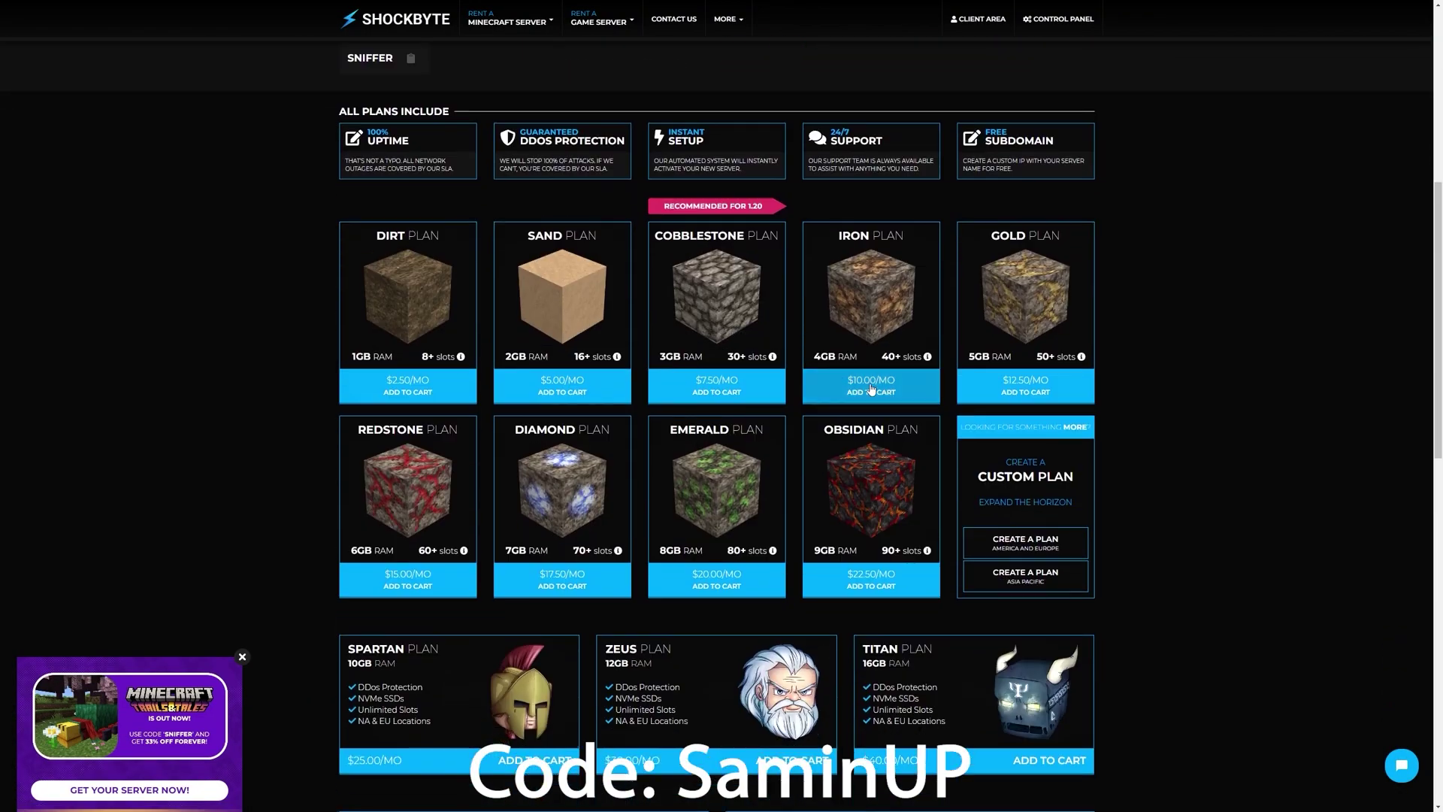
pyautogui.click(872, 388)
pyautogui.click(1003, 281)
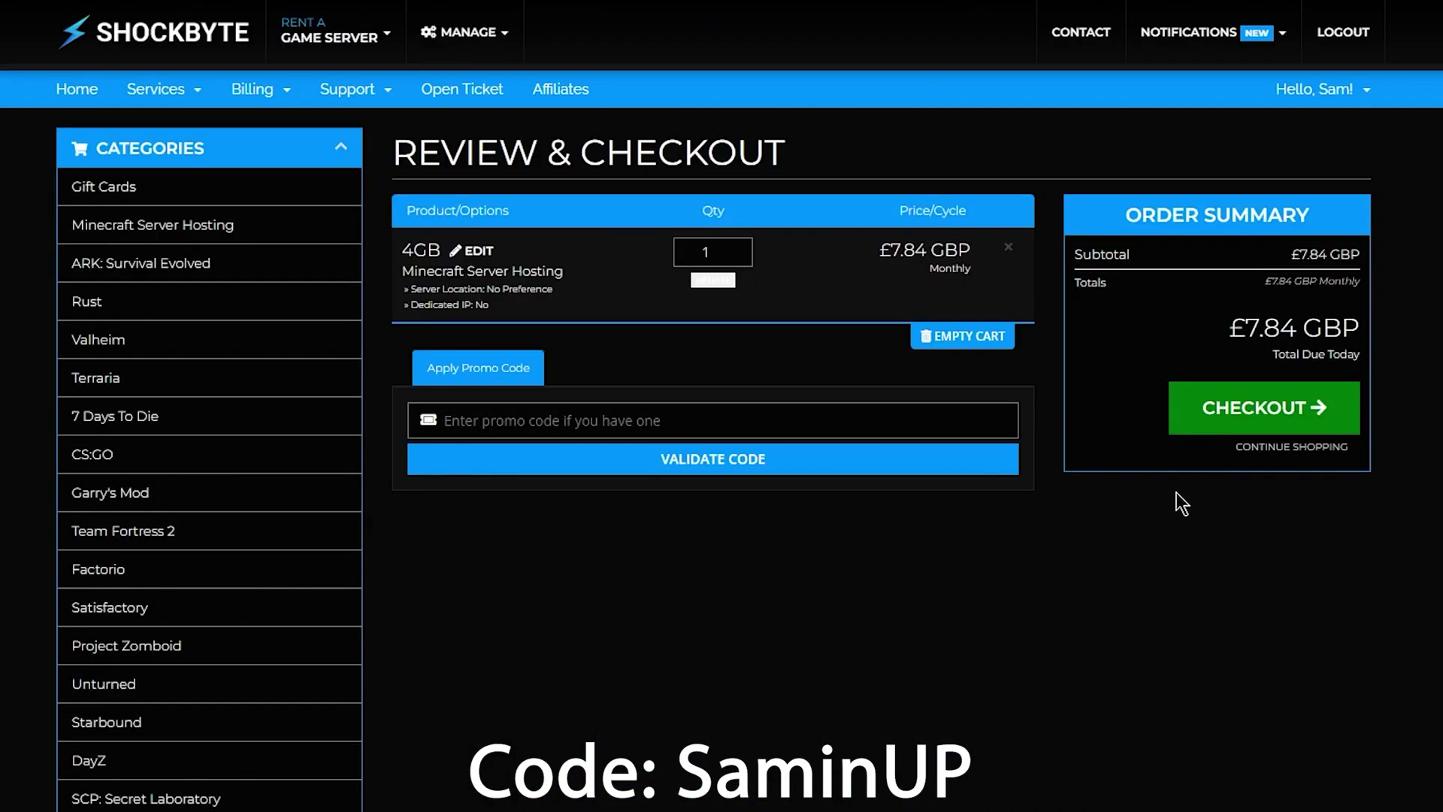
# Step: Enter and validate the promo code SaminUP for the server hosting order
pyautogui.click(607, 429)
pyautogui.write('sAMINup')
pyautogui.click(573, 468)
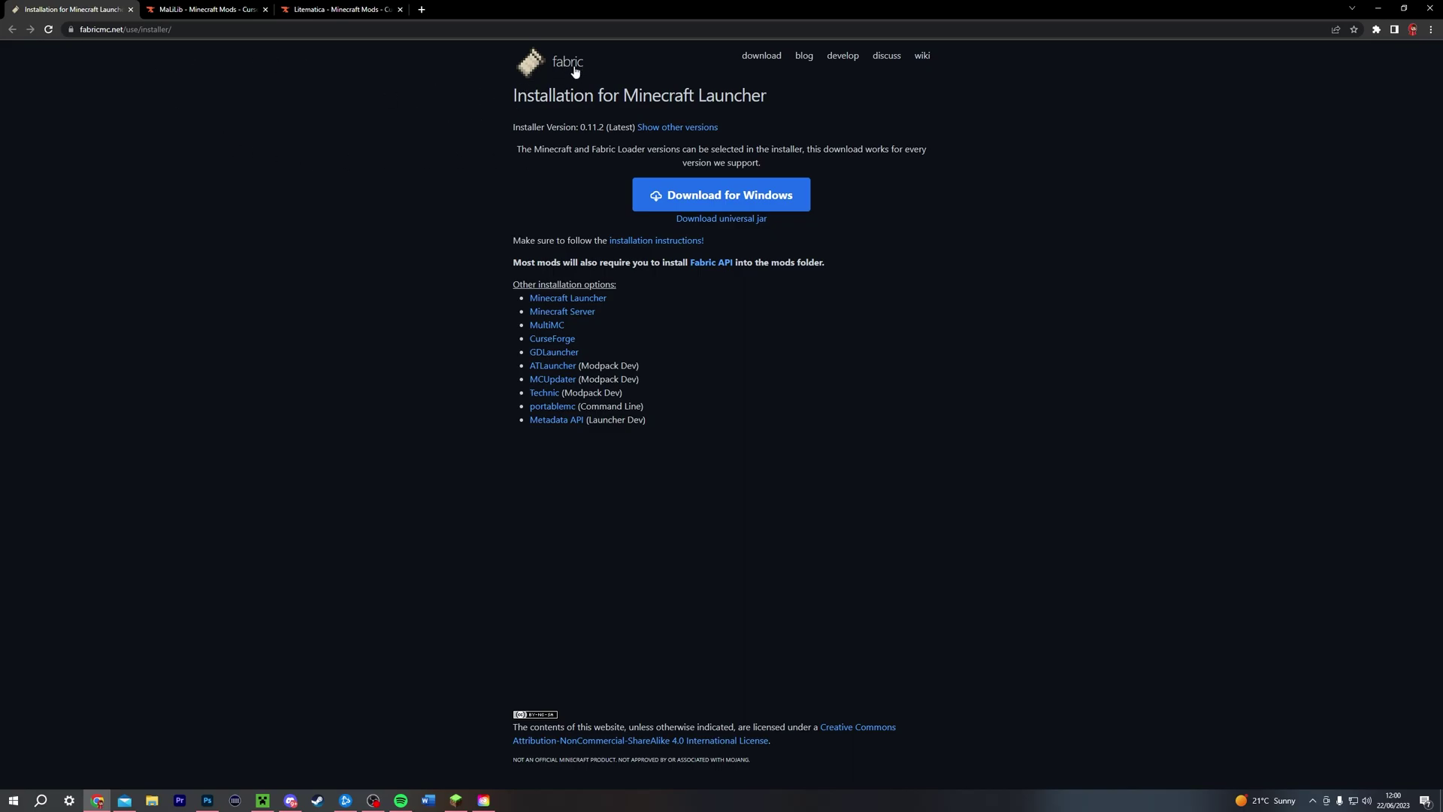
# Step: Look over the MaLiLib and Litematica file pages and the Fabric installer page for the Minecraft Launcher
pyautogui.click(204, 9)
pyautogui.click(342, 10)
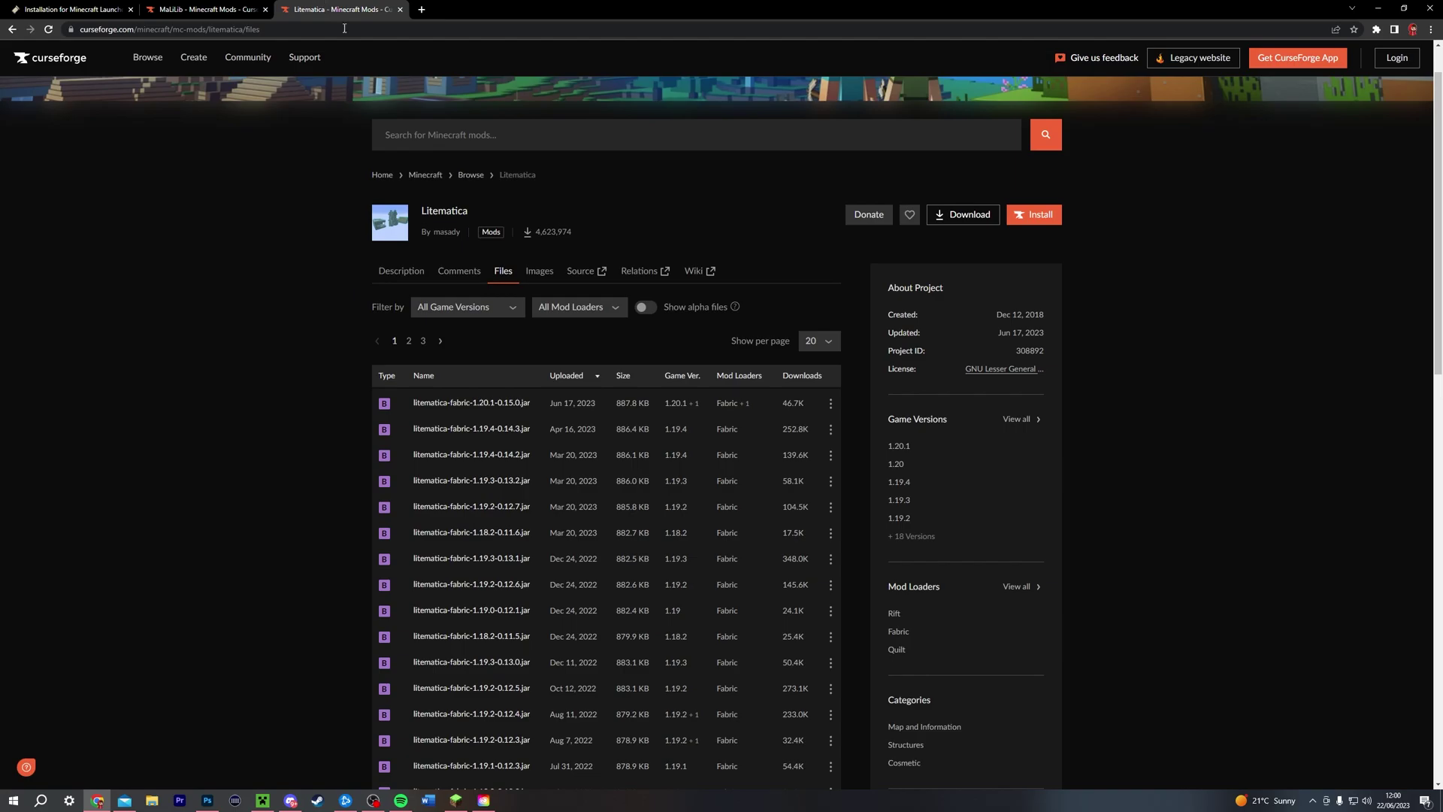
pyautogui.hotkey('ctrl', 'shift', 'Tab')
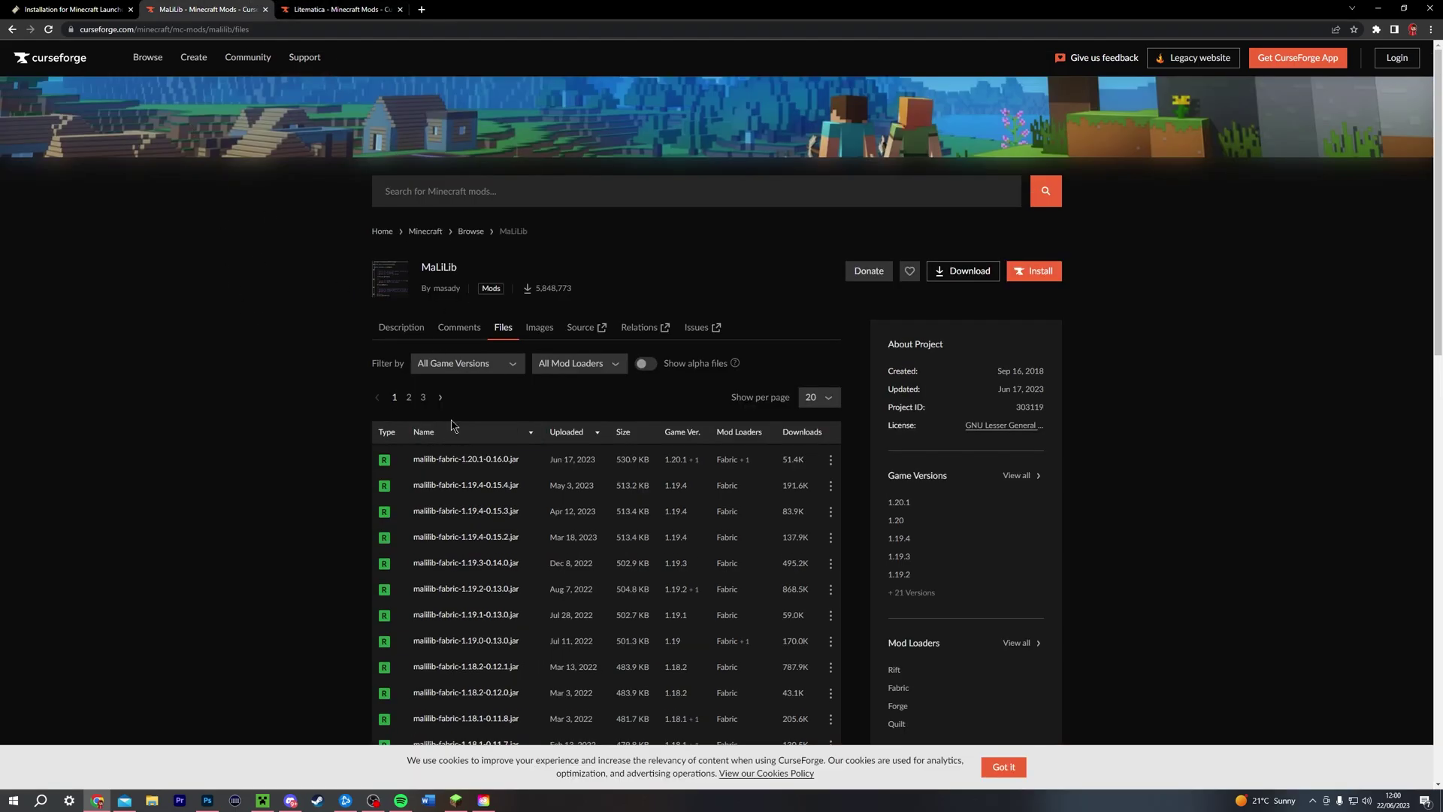
pyautogui.click(65, 7)
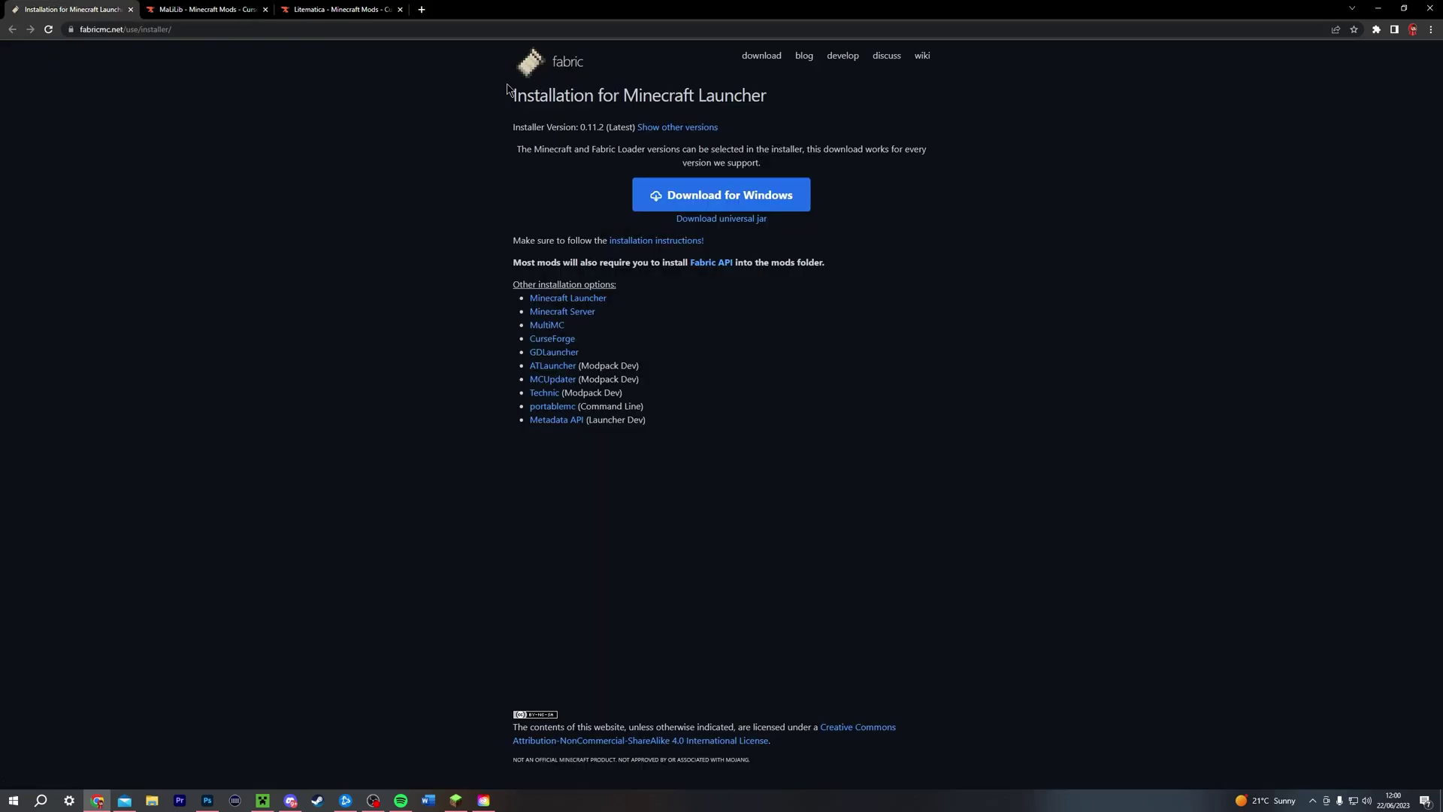
pyautogui.moveTo(513, 102); pyautogui.dragTo(782, 126)
pyautogui.click(782, 128)
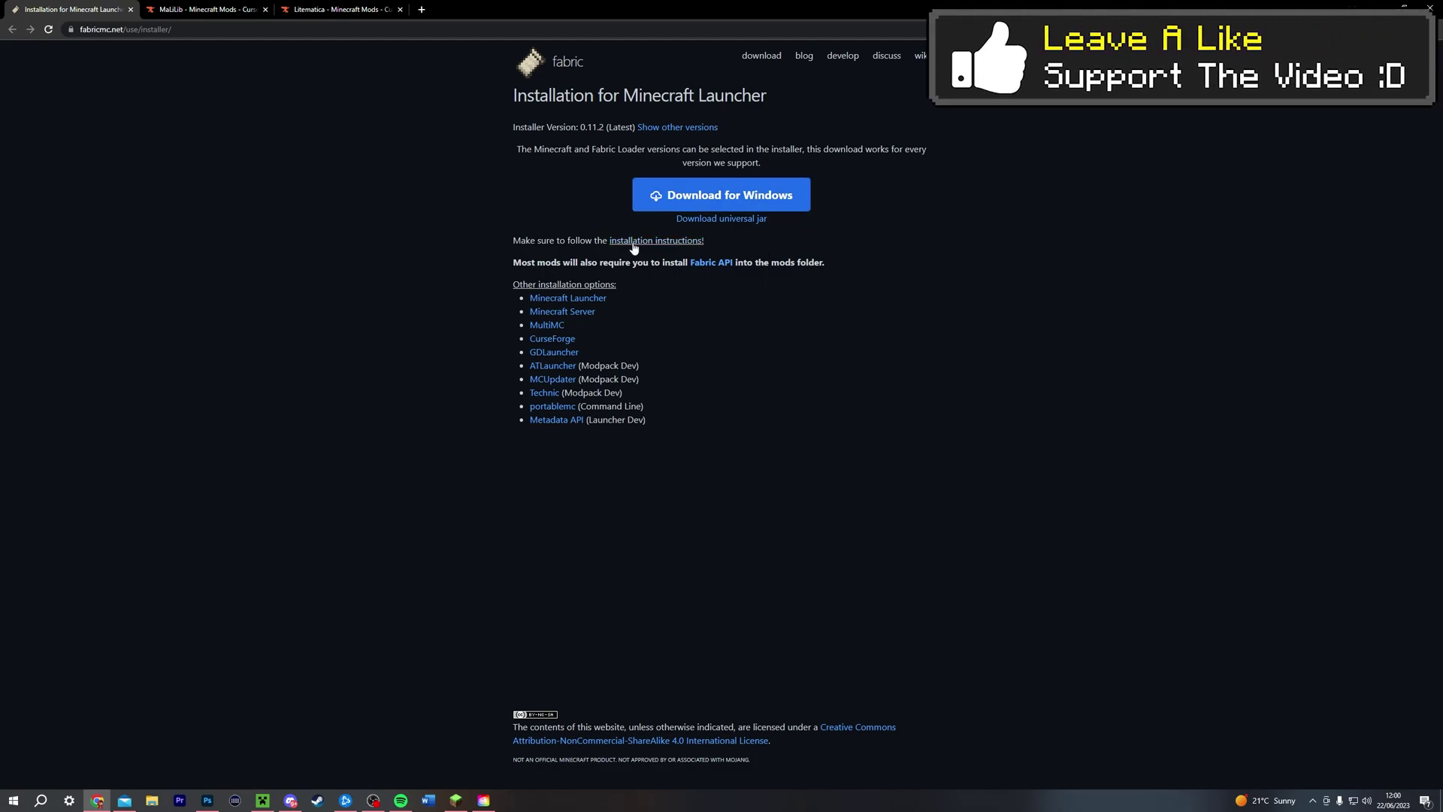
# Step: Download the Fabric installer for Windows and run fabric-installer-0.11.2 from the Downloads folder
pyautogui.click(722, 198)
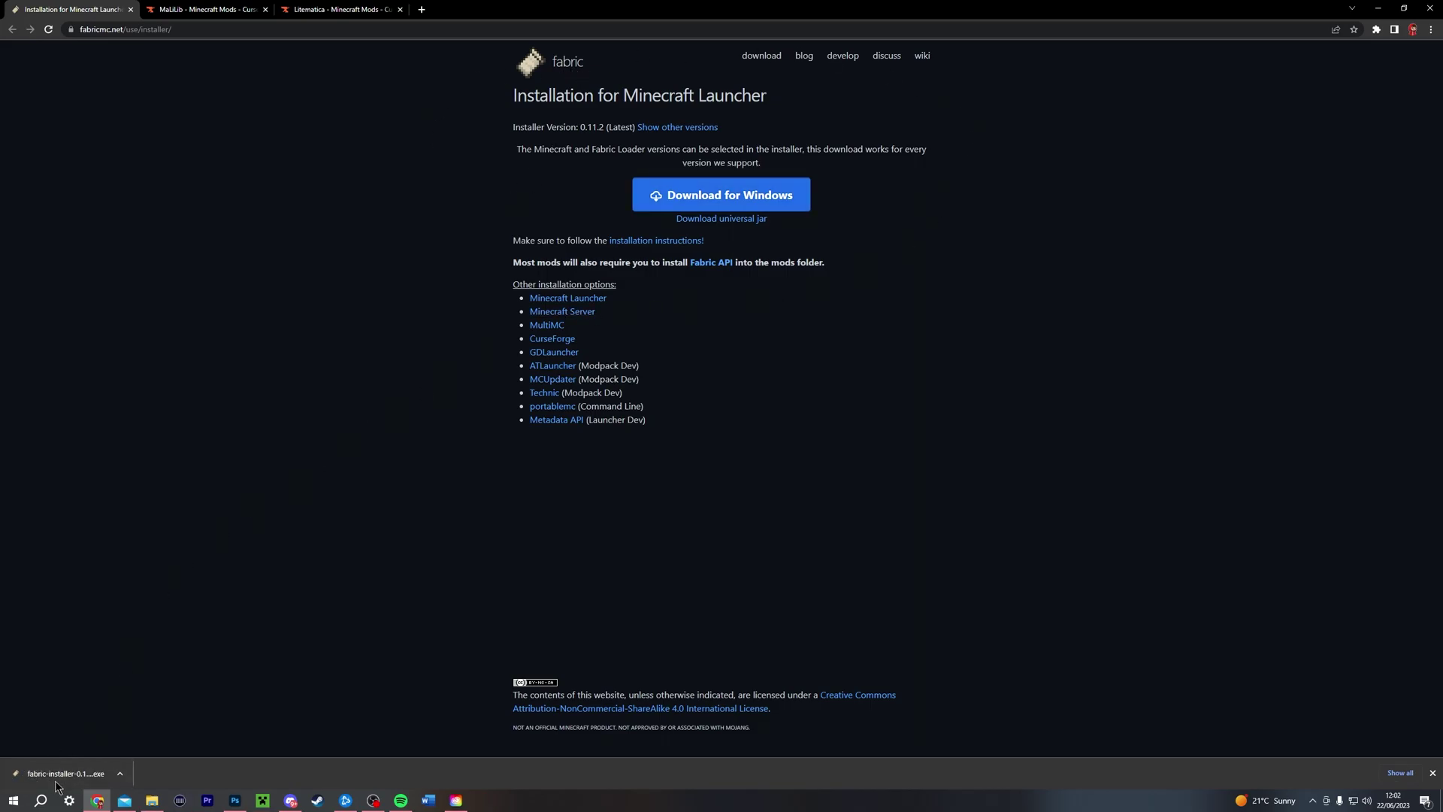
pyautogui.click(56, 786)
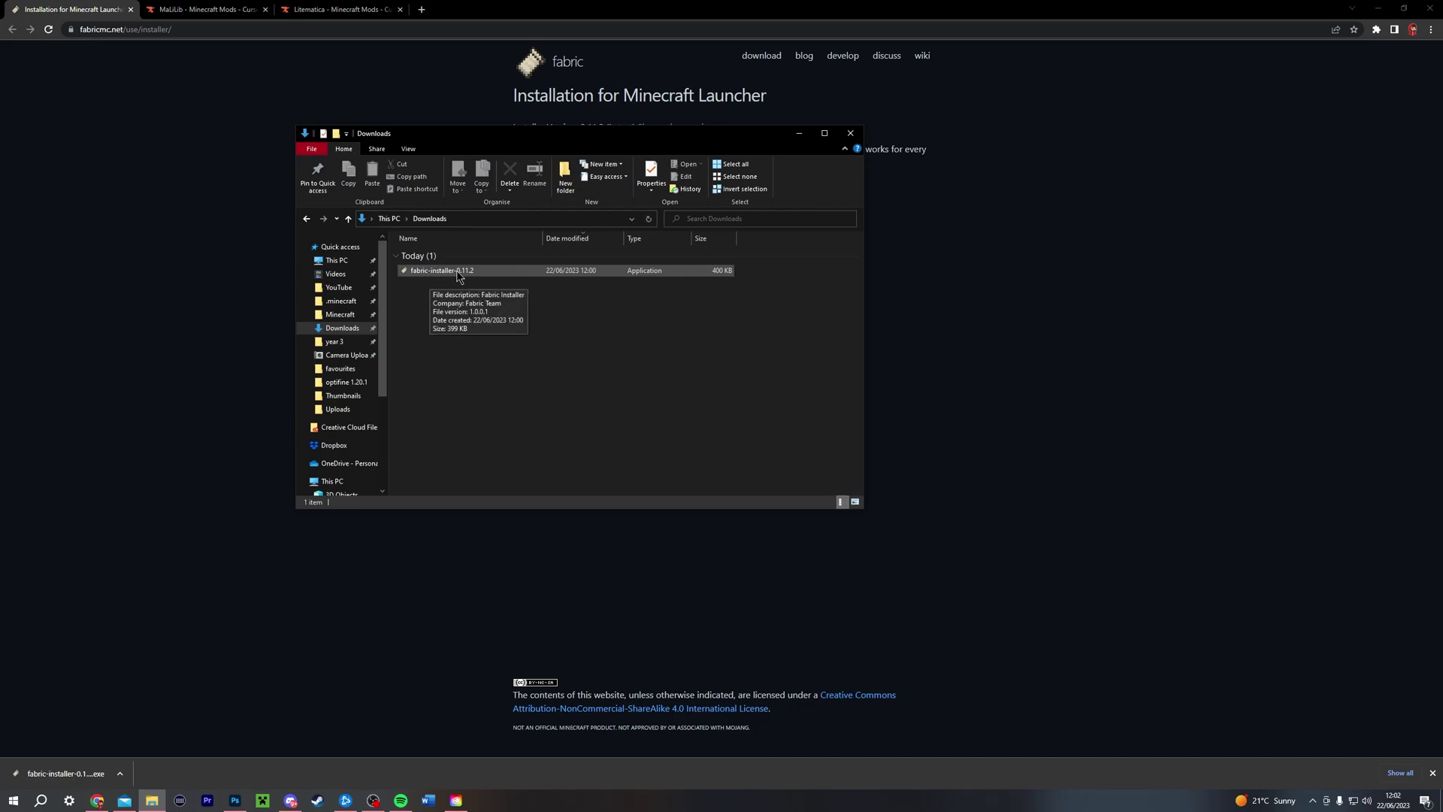
pyautogui.doubleClick(456, 271)
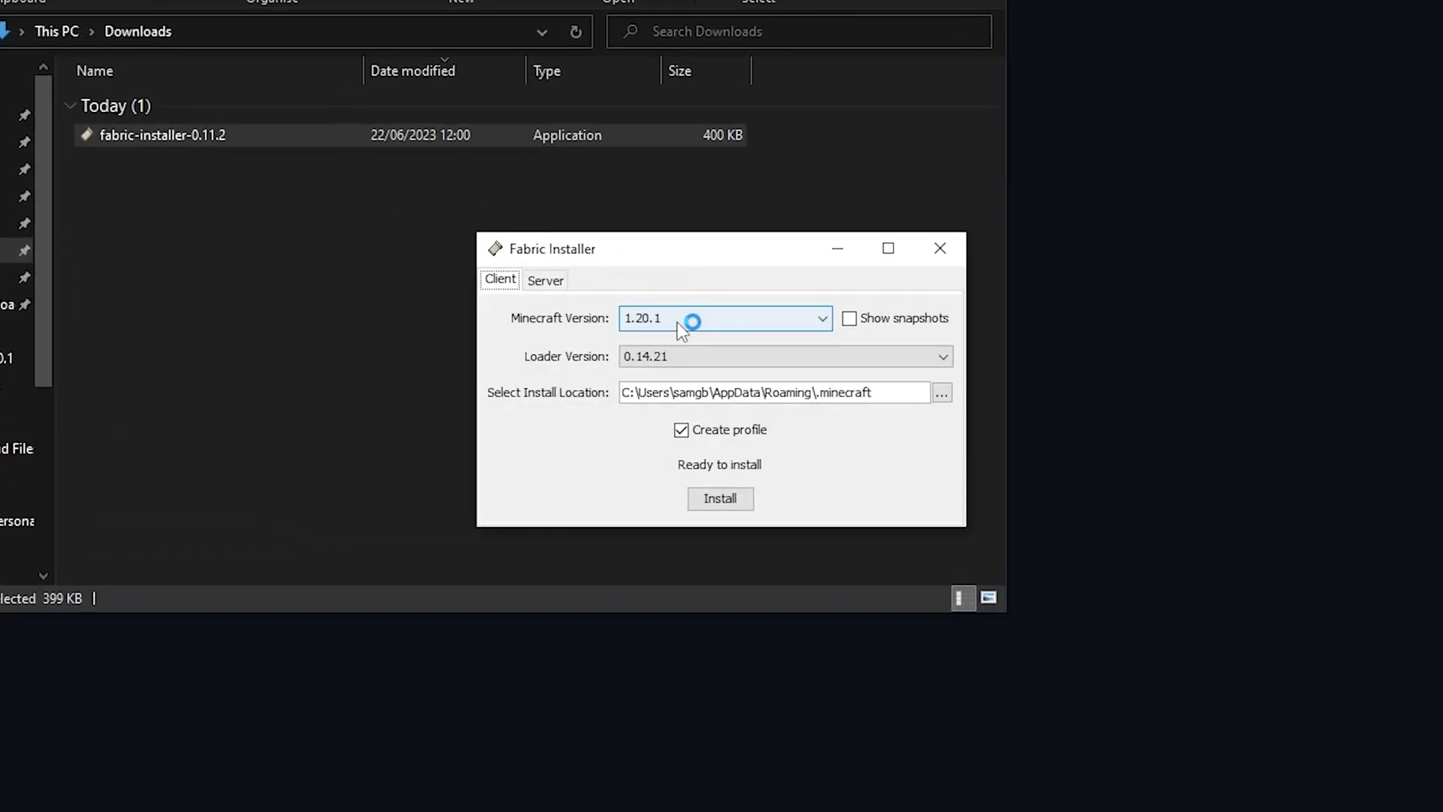
# Step: Install the Fabric client for Minecraft version 1.20.1, and close the installer and the Downloads folder
pyautogui.click(644, 323)
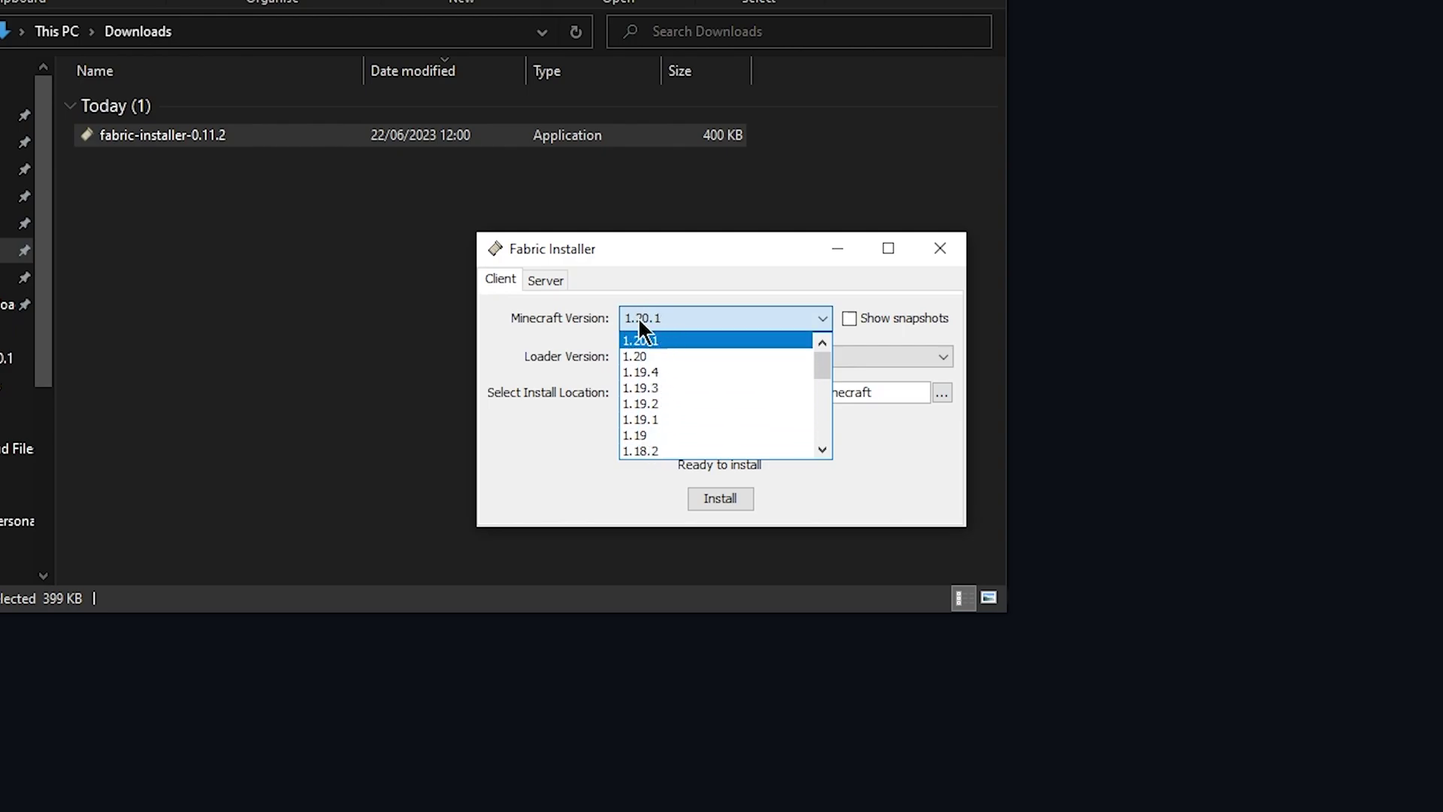
pyautogui.click(648, 342)
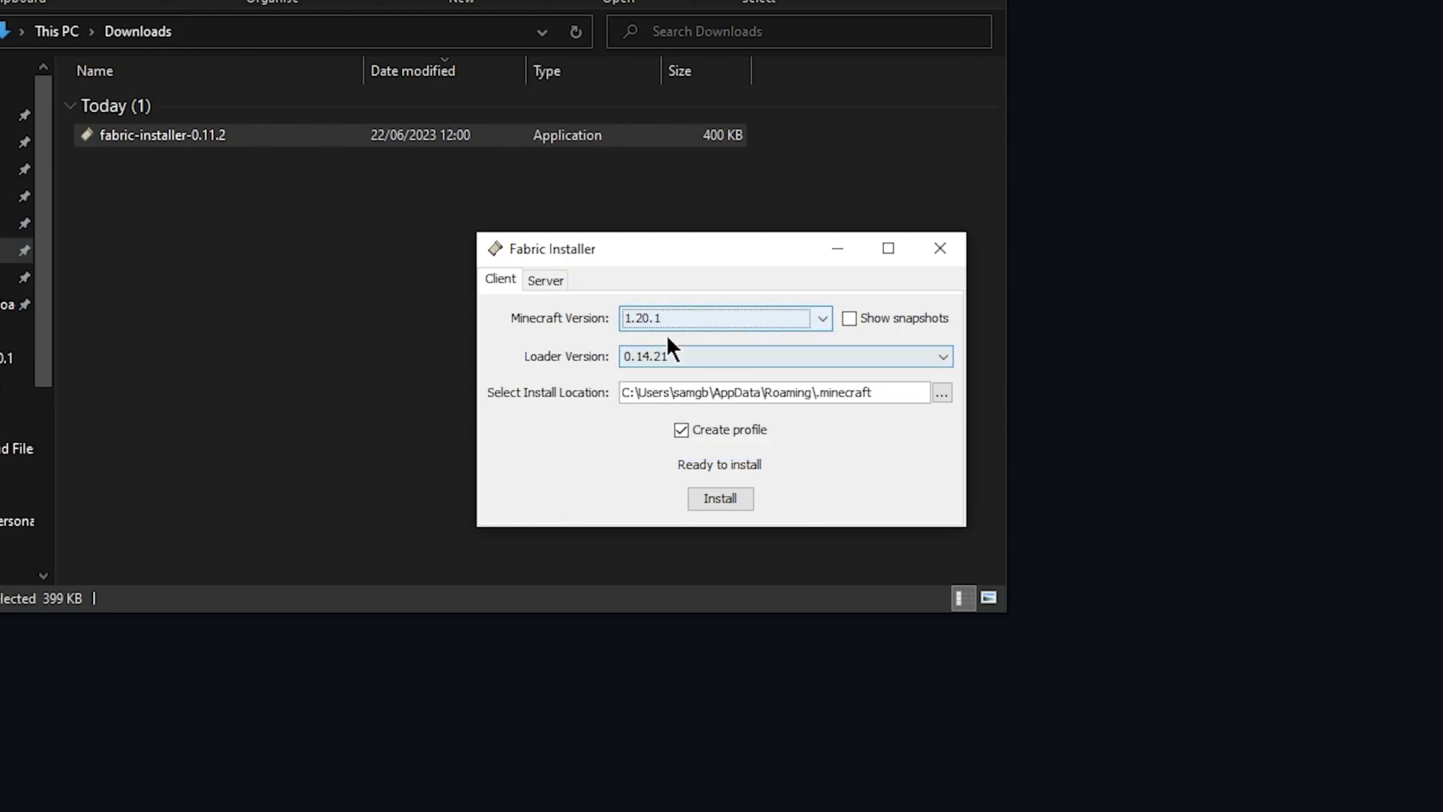
pyautogui.click(706, 499)
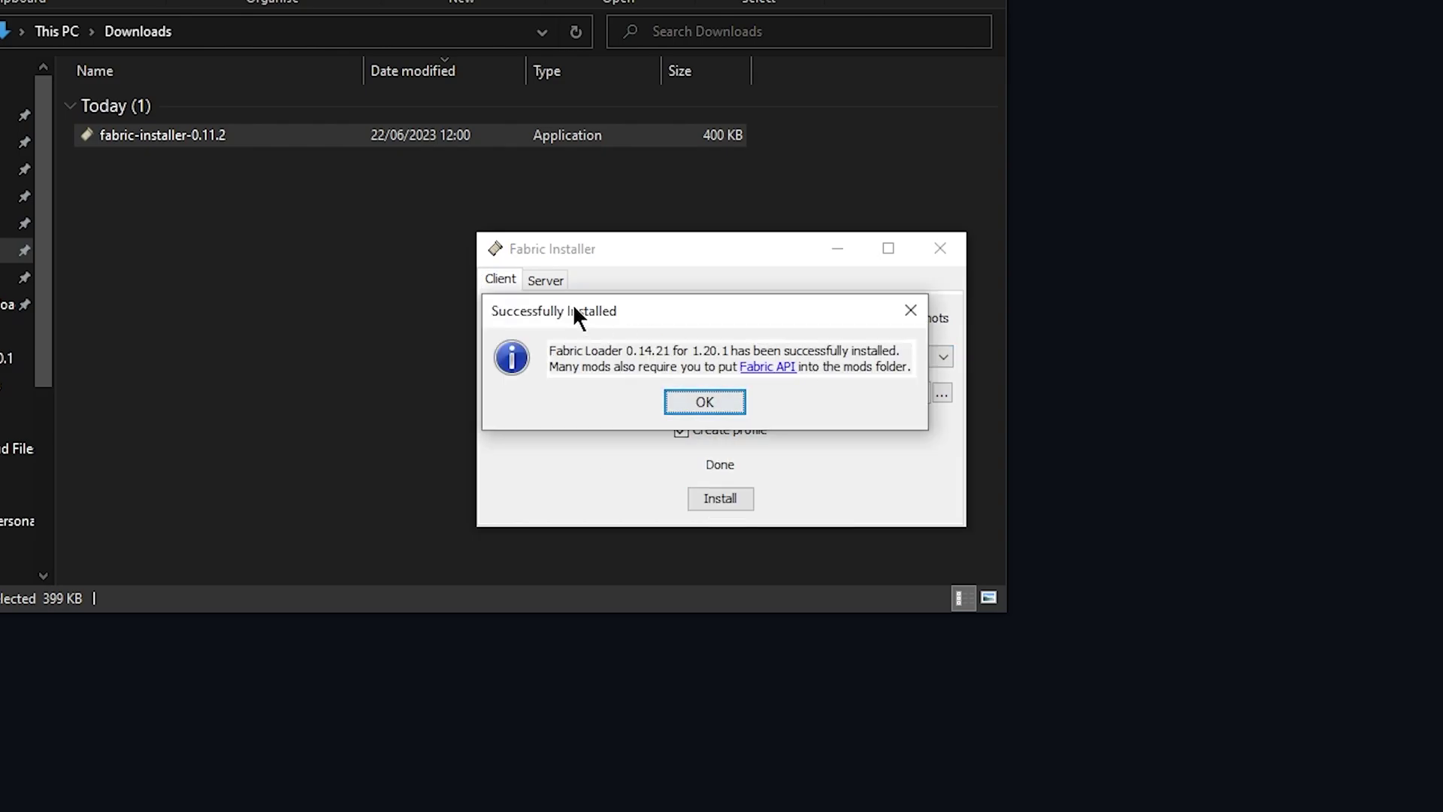
pyautogui.click(696, 402)
pyautogui.click(940, 248)
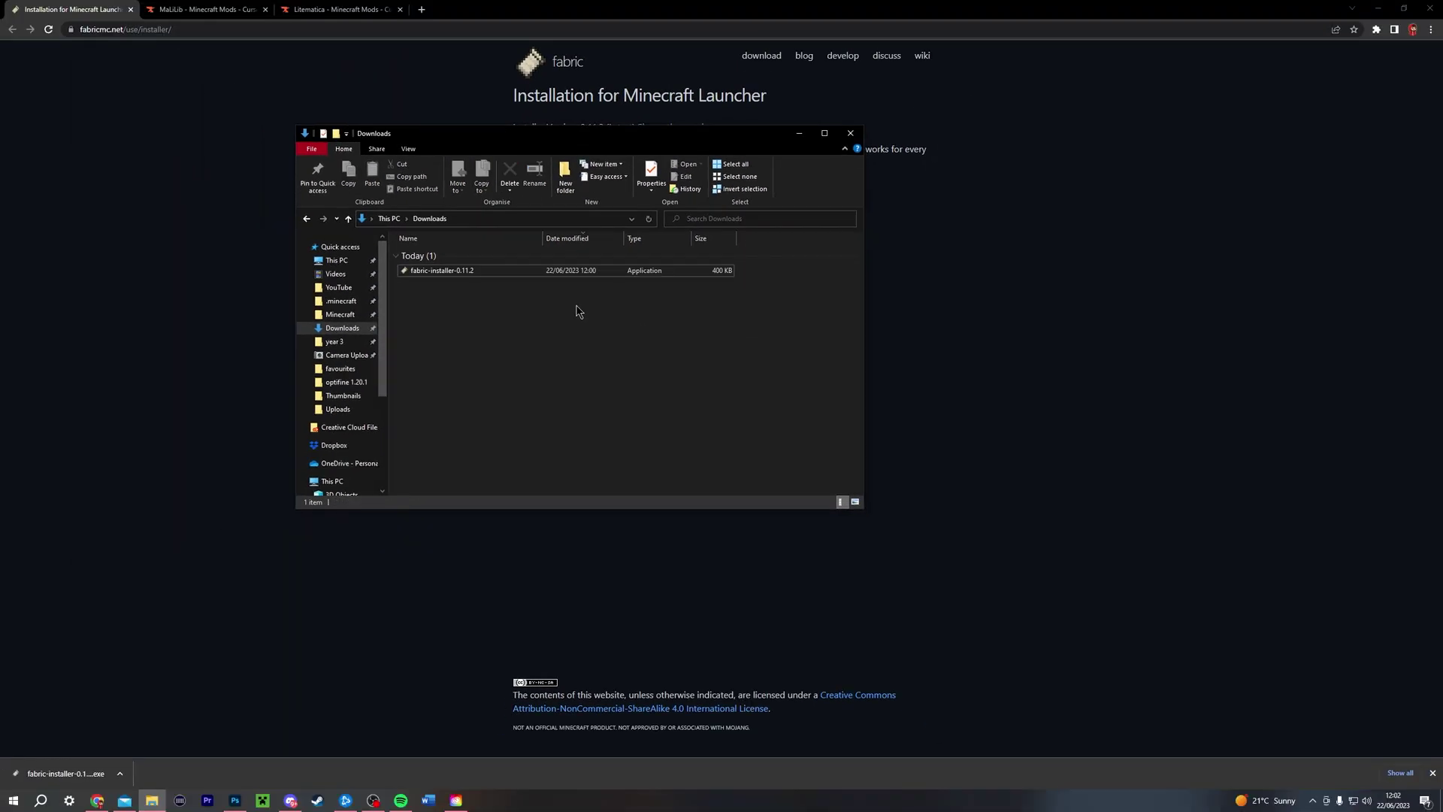
pyautogui.hotkey('alt', 'F4')
# Step: Download malilib-fabric-1.20.1-0.16.0.jar from the MaLiLib files page on CurseForge
pyautogui.click(182, 8)
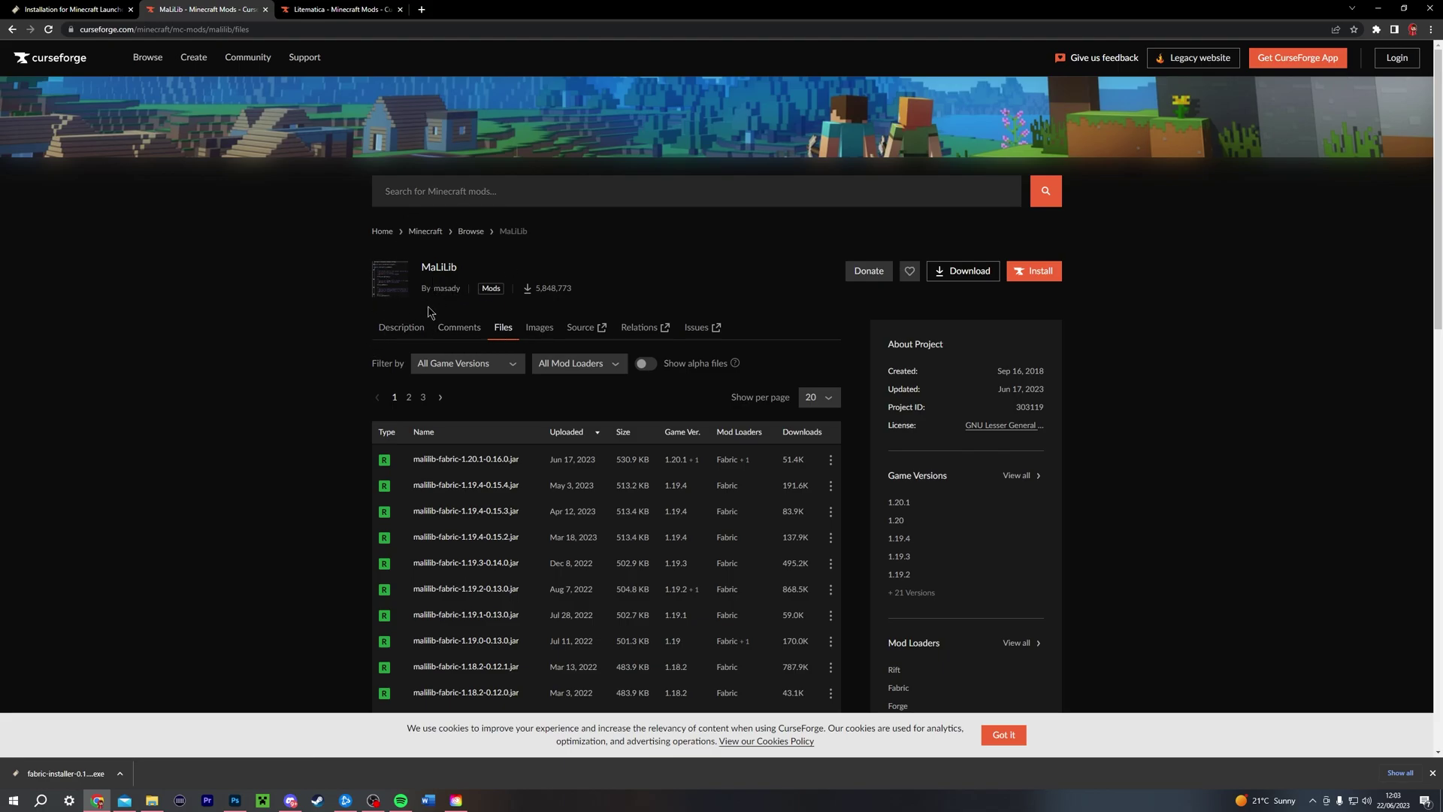
pyautogui.scroll(-1, 505, 333)
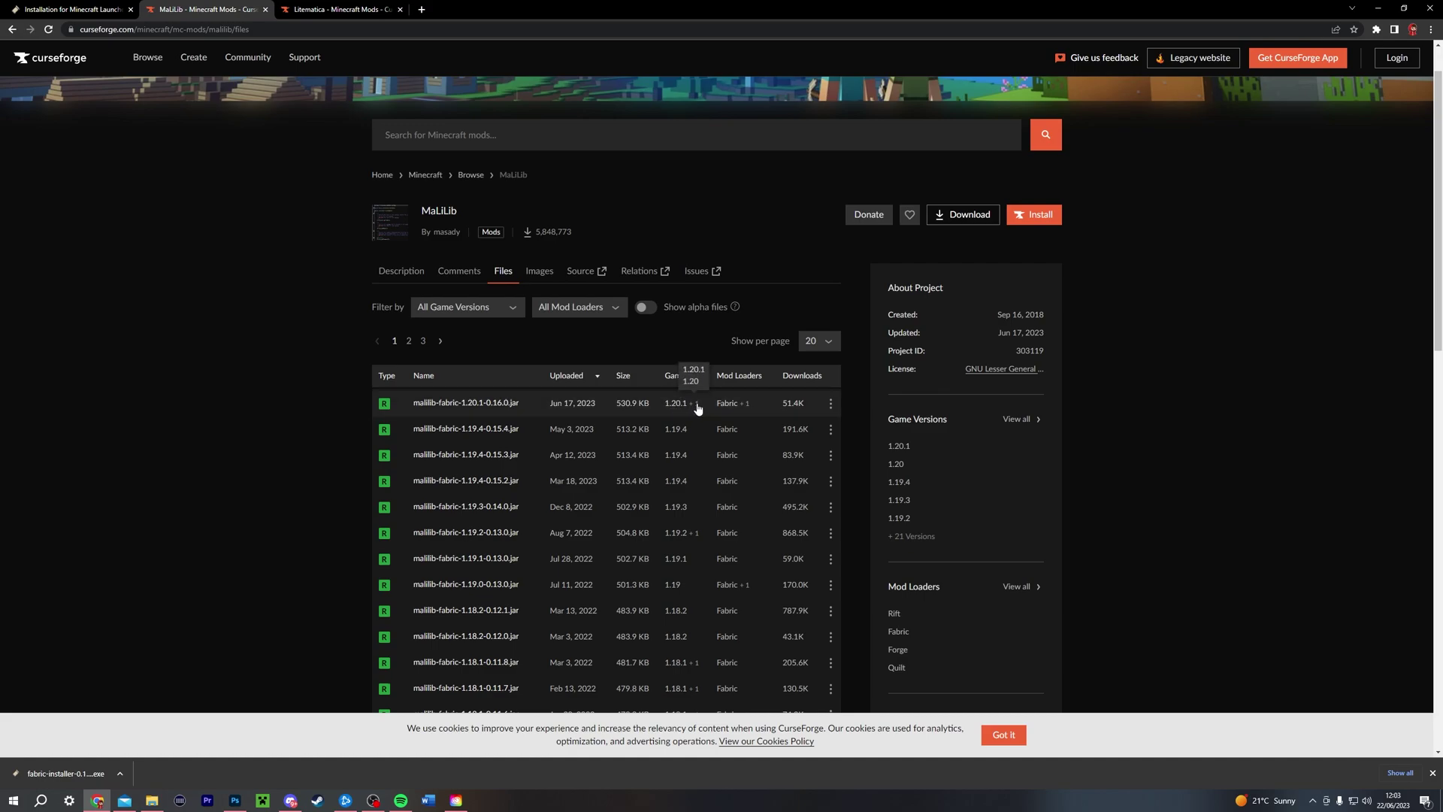
pyautogui.click(463, 407)
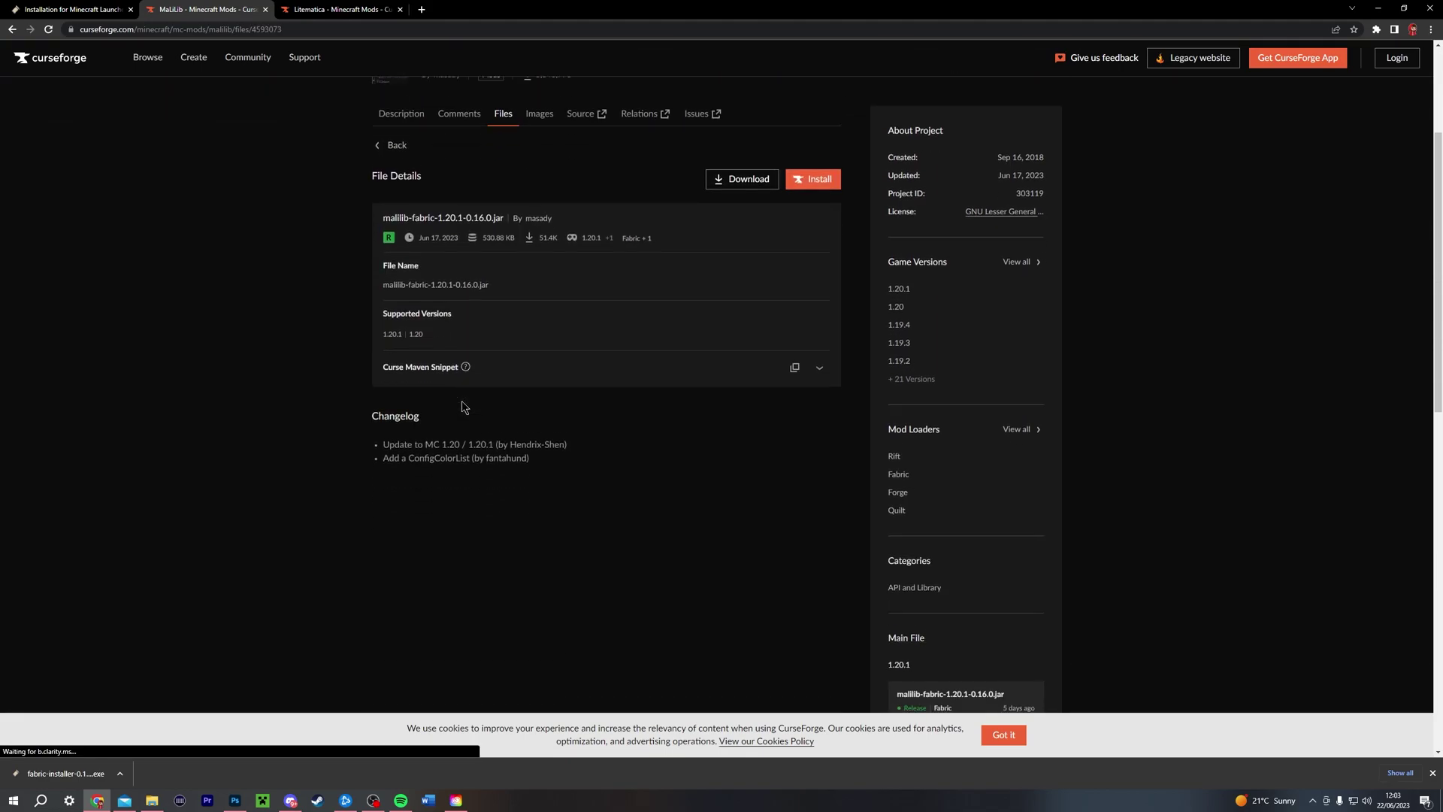
pyautogui.click(743, 173)
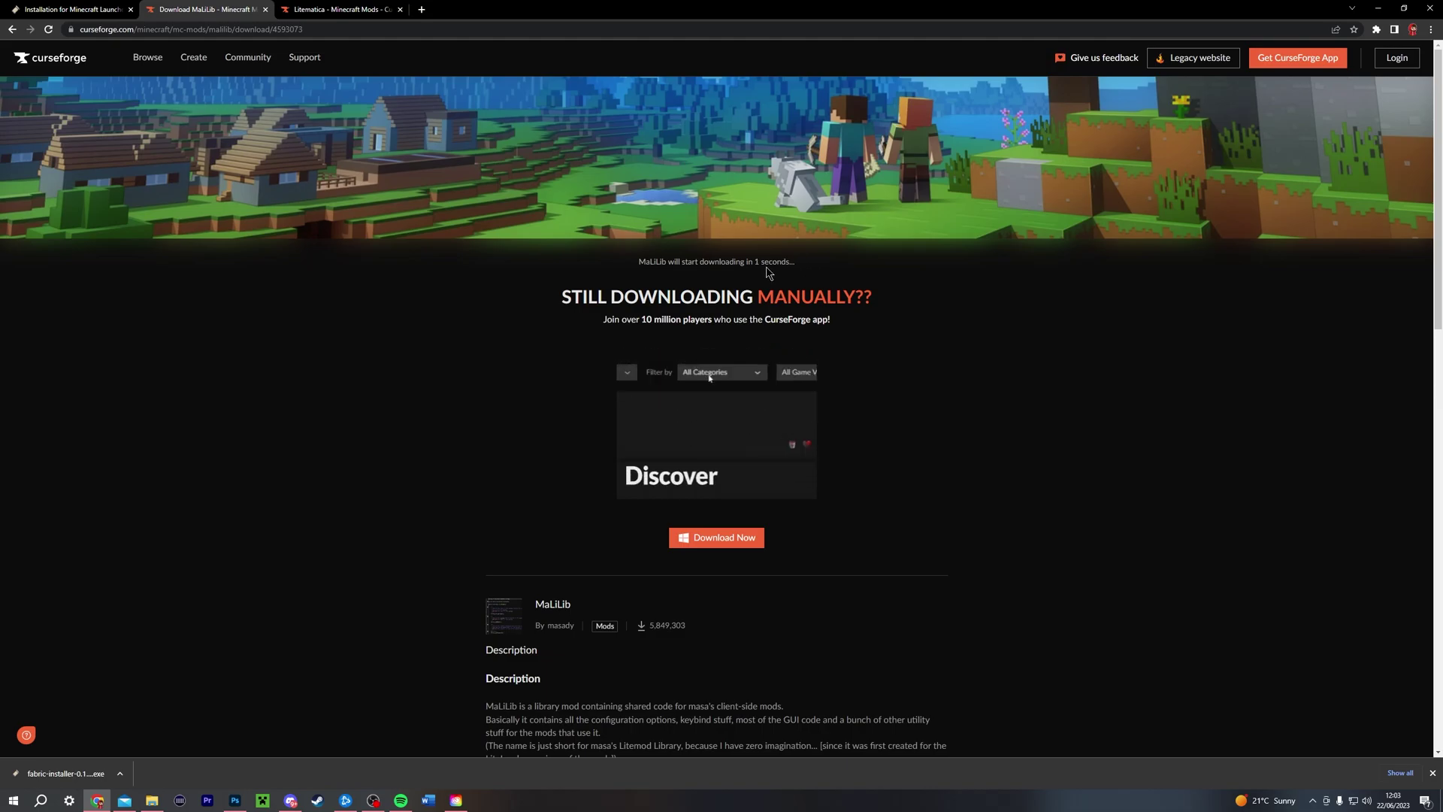
pyautogui.rightClick(127, 445)
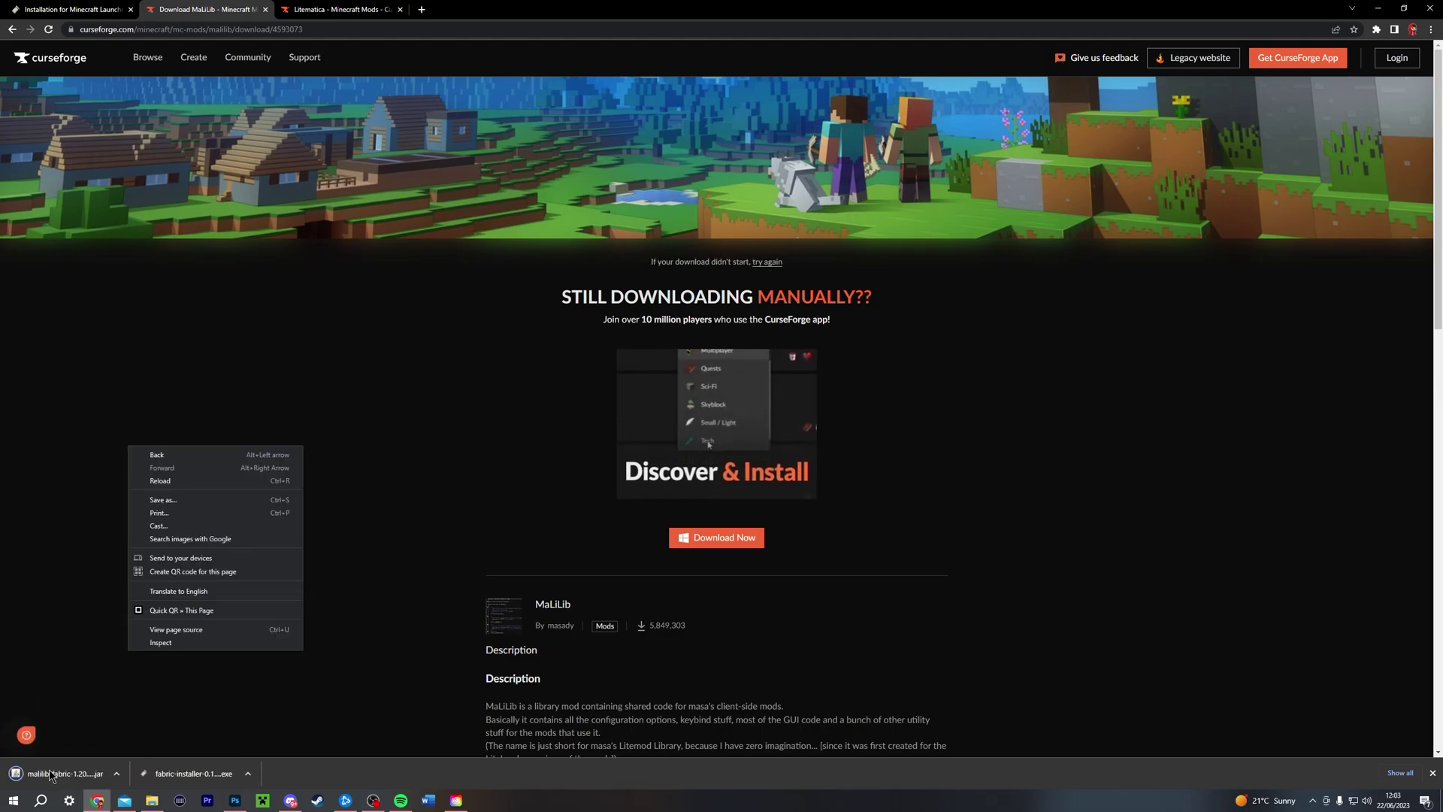
pyautogui.click(121, 701)
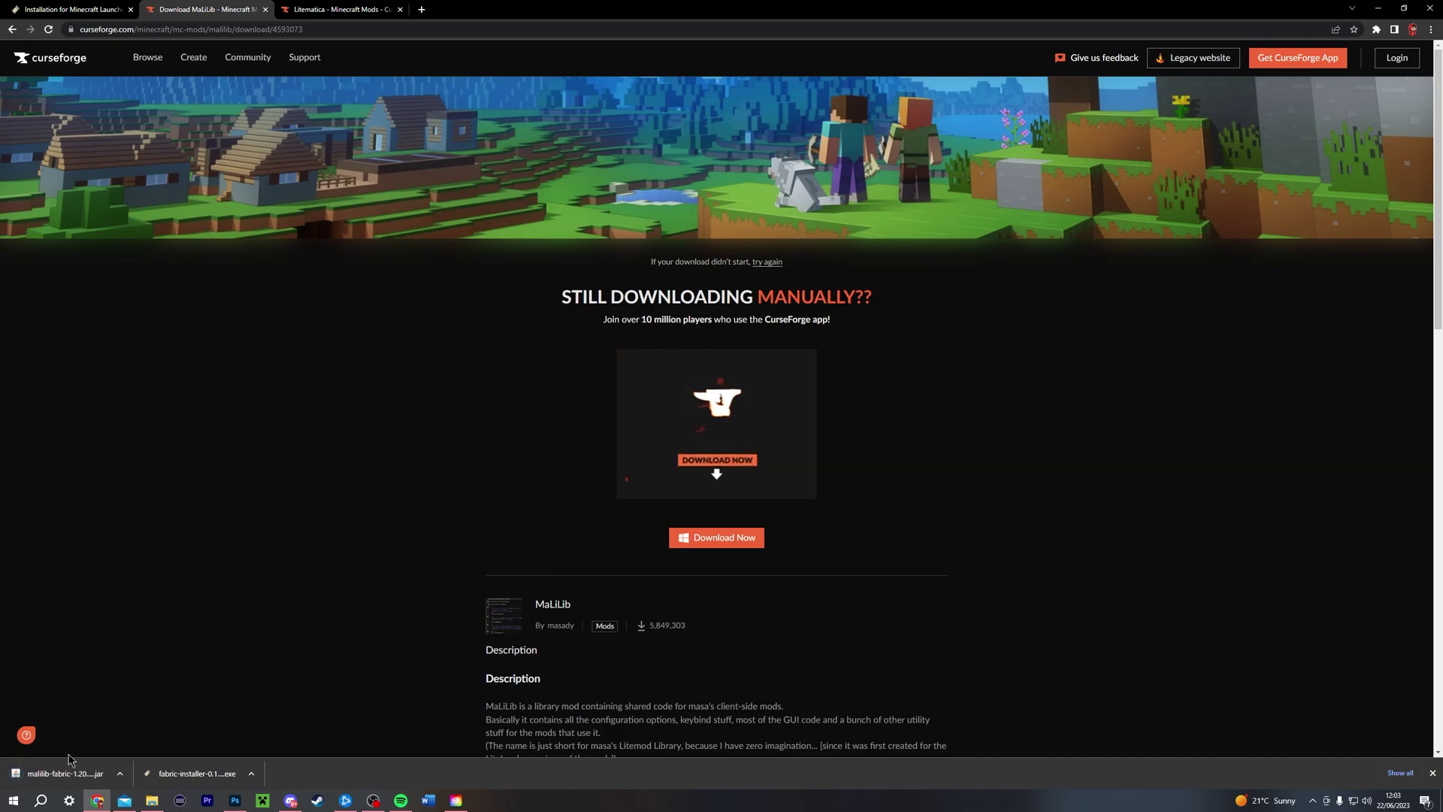
# Step: Download litematica-fabric-1.20.1-0.15.0.jar from the Litematica files page on CurseForge
pyautogui.click(347, 9)
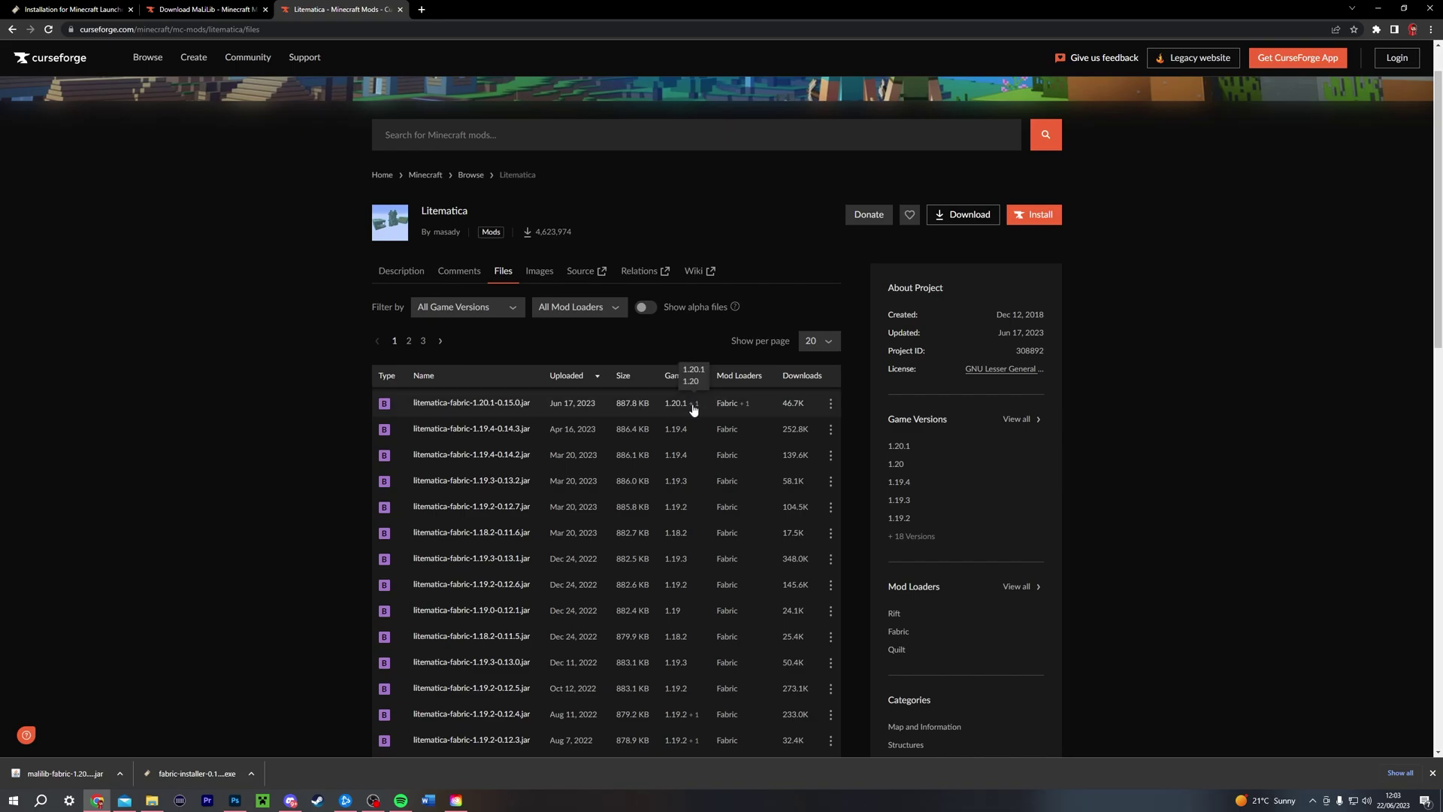
pyautogui.click(482, 401)
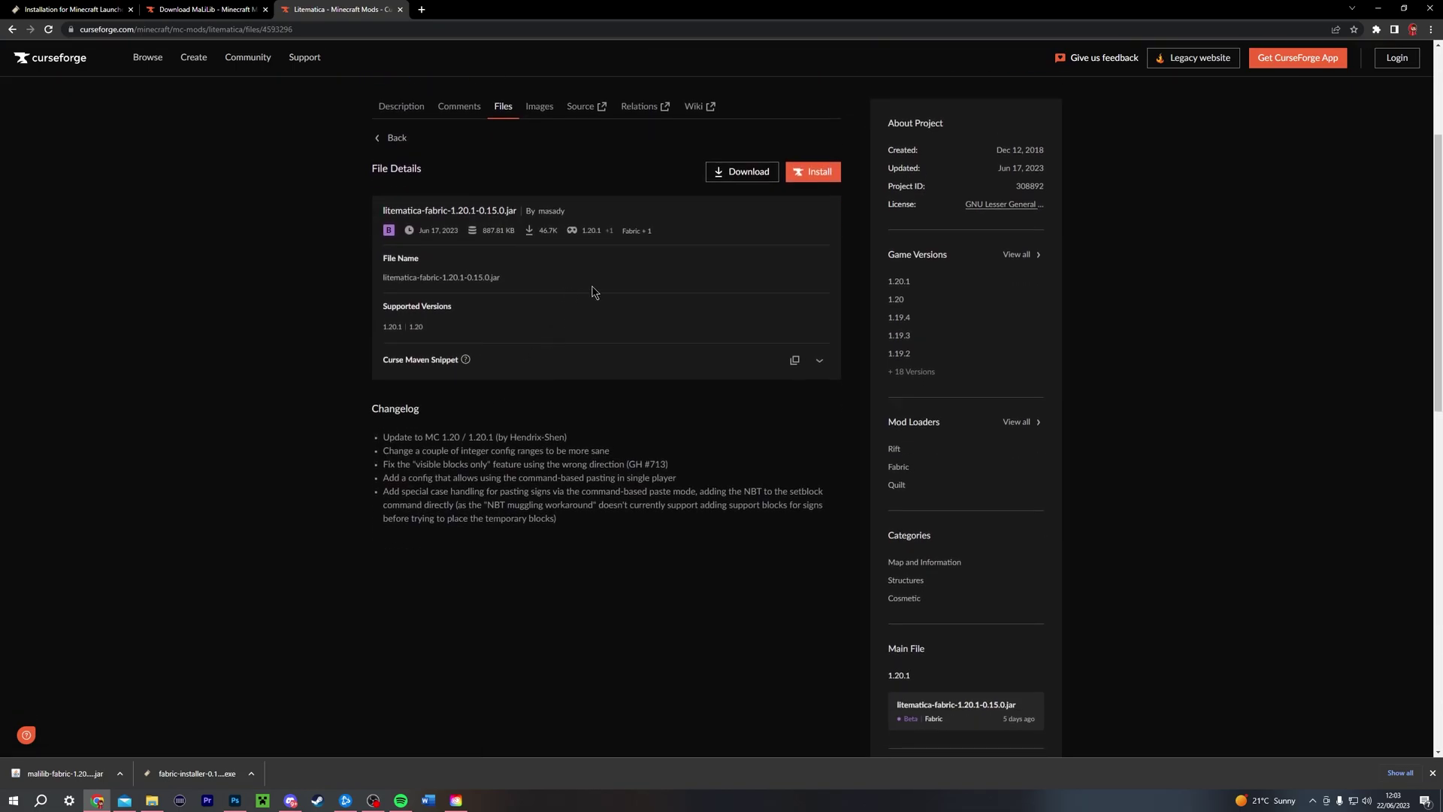
pyautogui.click(742, 173)
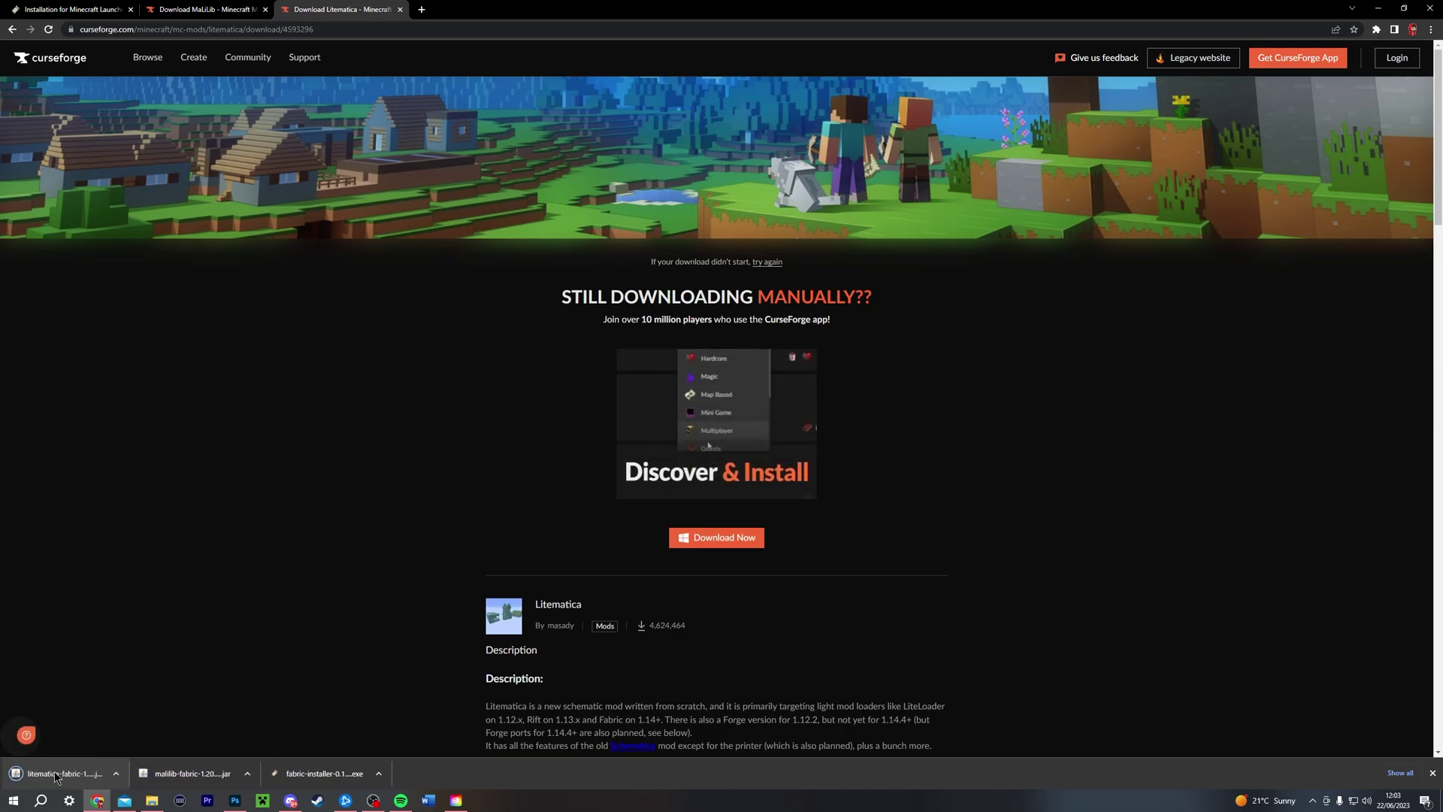
# Step: Select the MaLiLib and Litematica jar files in the Downloads folder and move its window aside
pyautogui.click(150, 800)
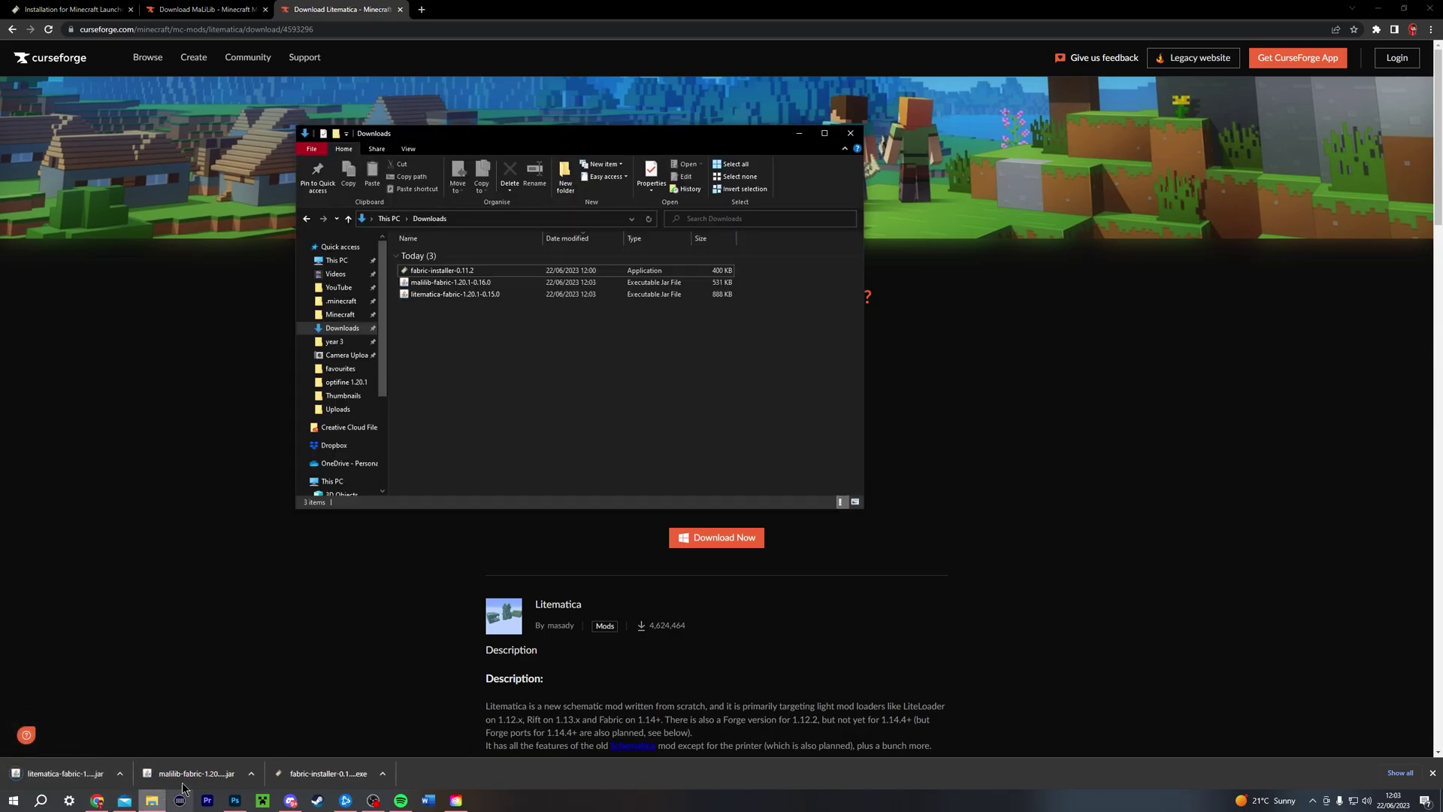
pyautogui.moveTo(482, 345); pyautogui.dragTo(436, 278)
pyautogui.moveTo(459, 154); pyautogui.dragTo(214, 199)
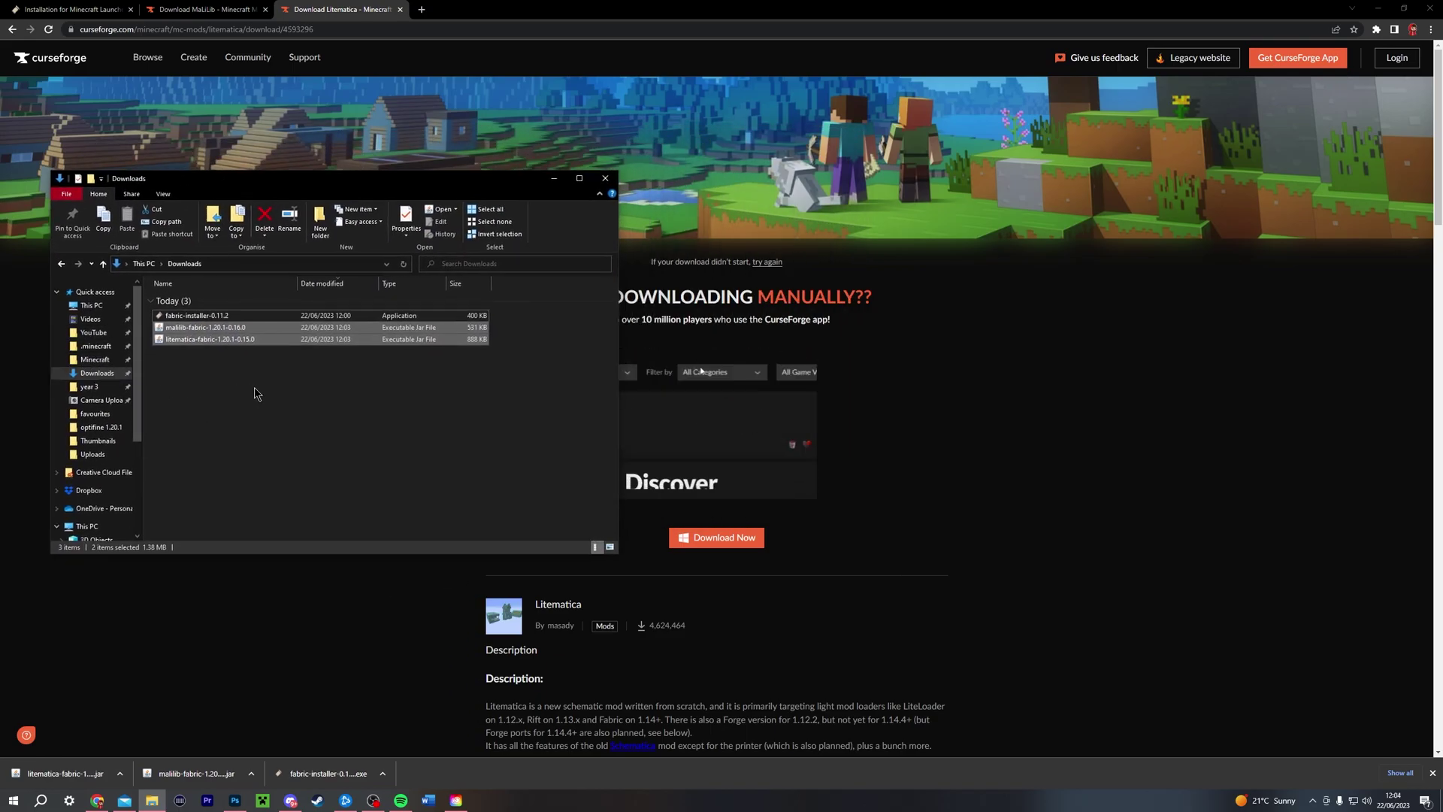
# Step: Search Windows for %appdata% and open the .minecraft folder inside Roaming
pyautogui.click(42, 801)
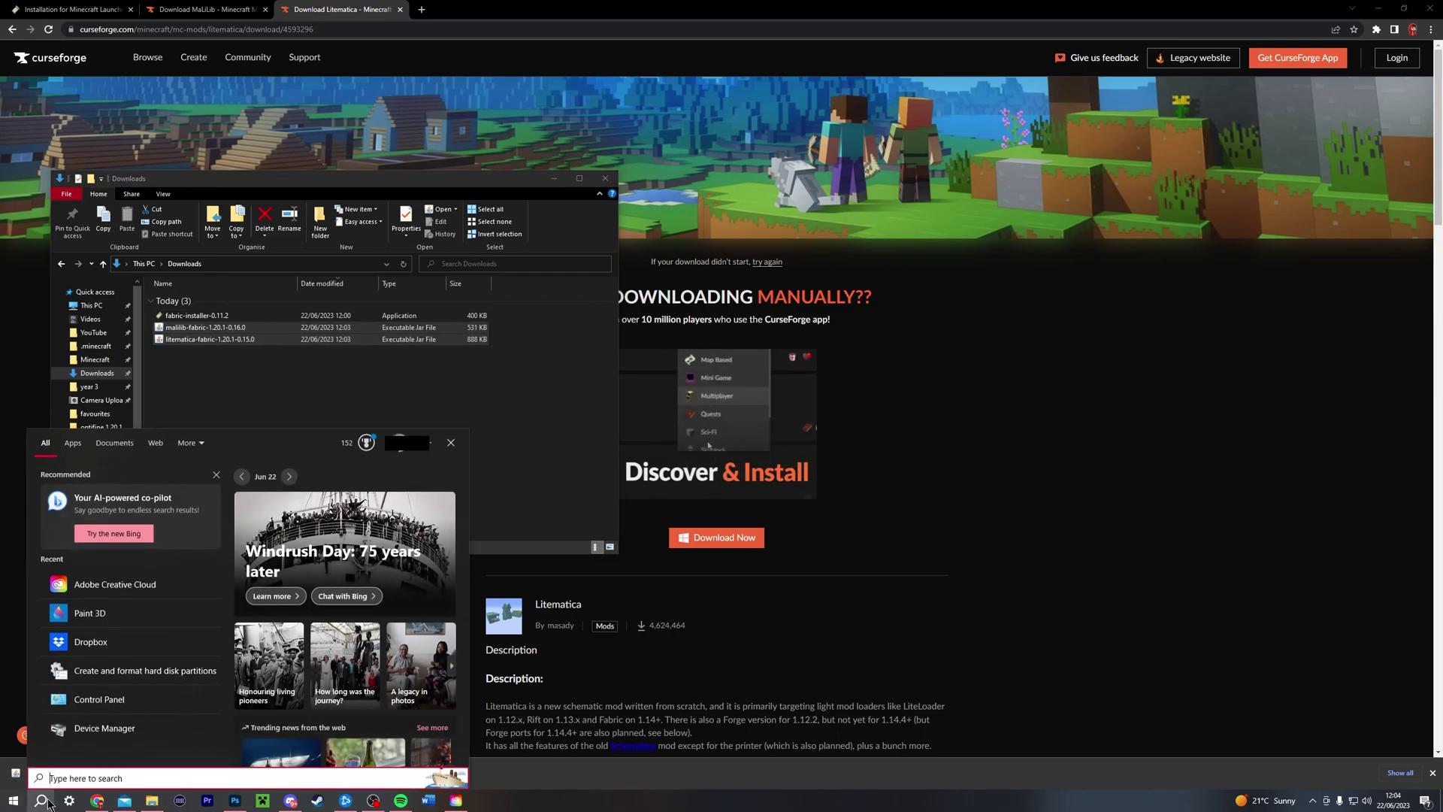
pyautogui.write('%')
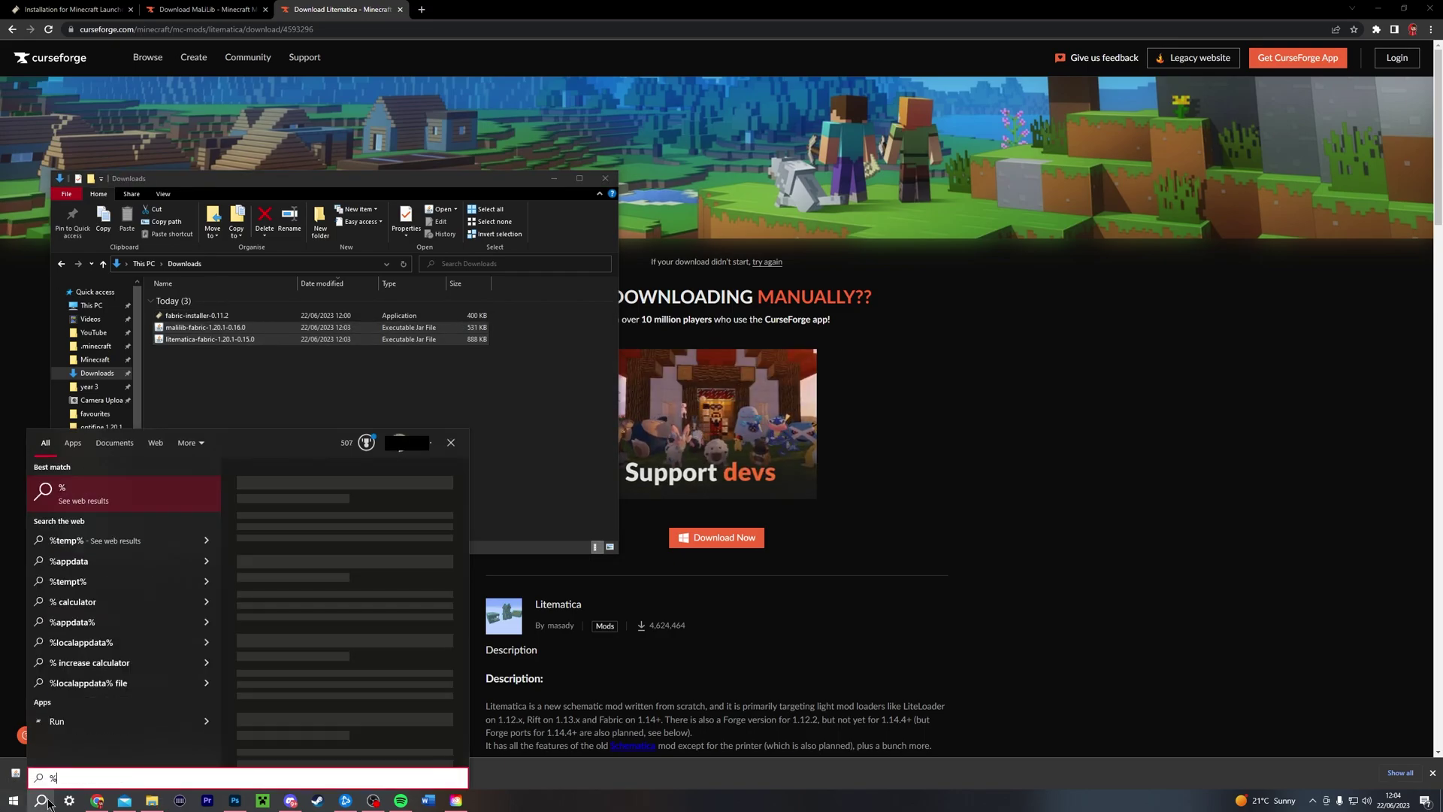
pyautogui.write('appdata%')
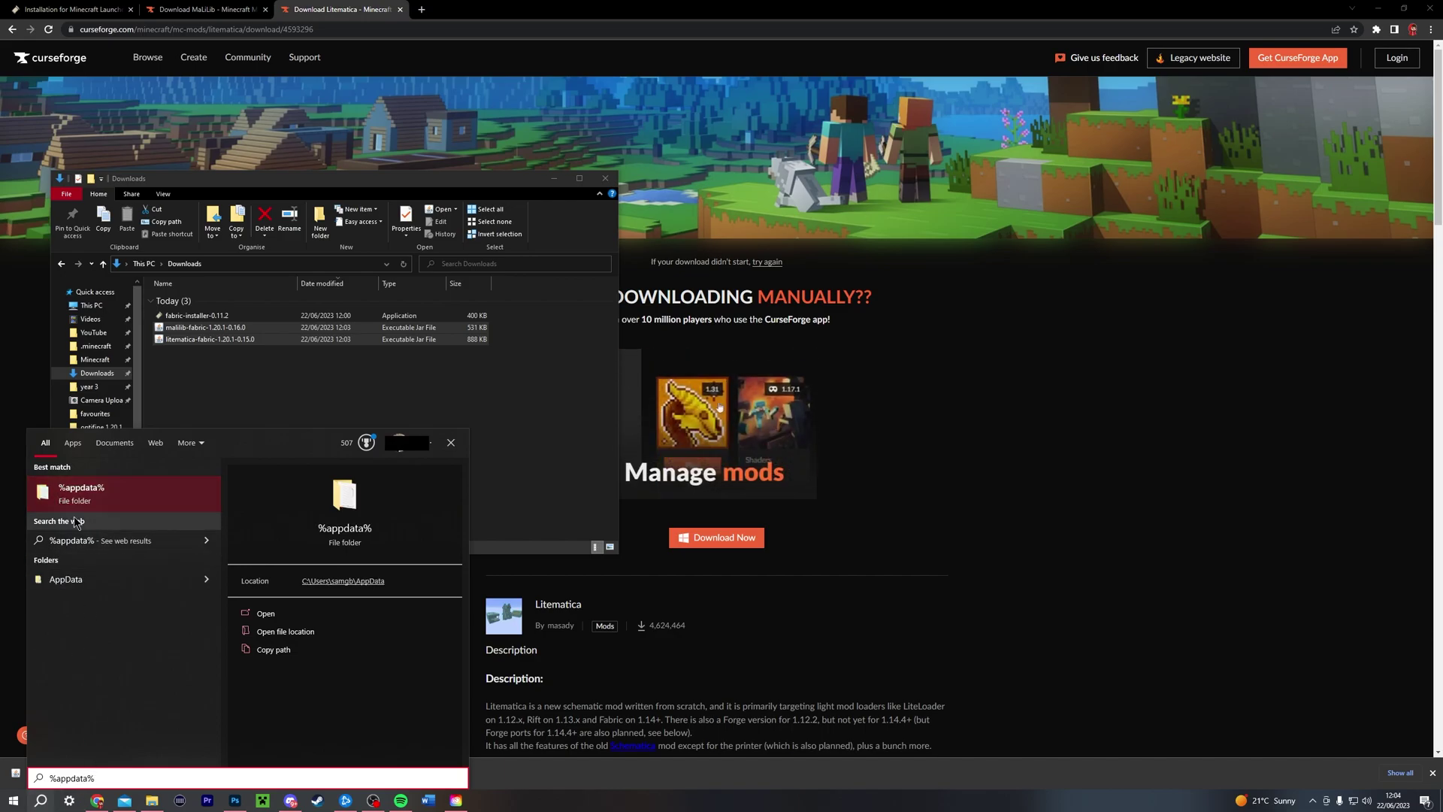
pyautogui.click(87, 491)
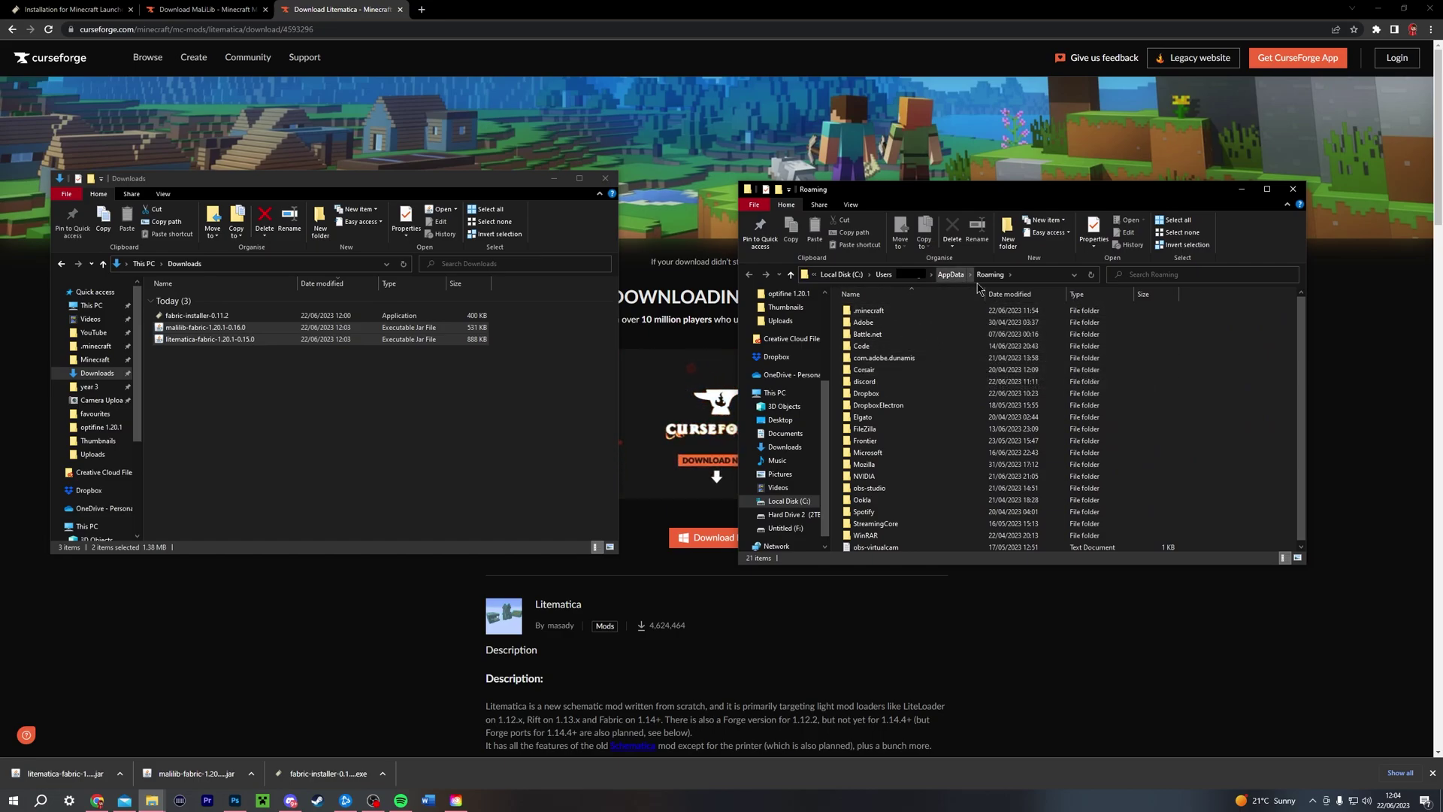
pyautogui.doubleClick(885, 317)
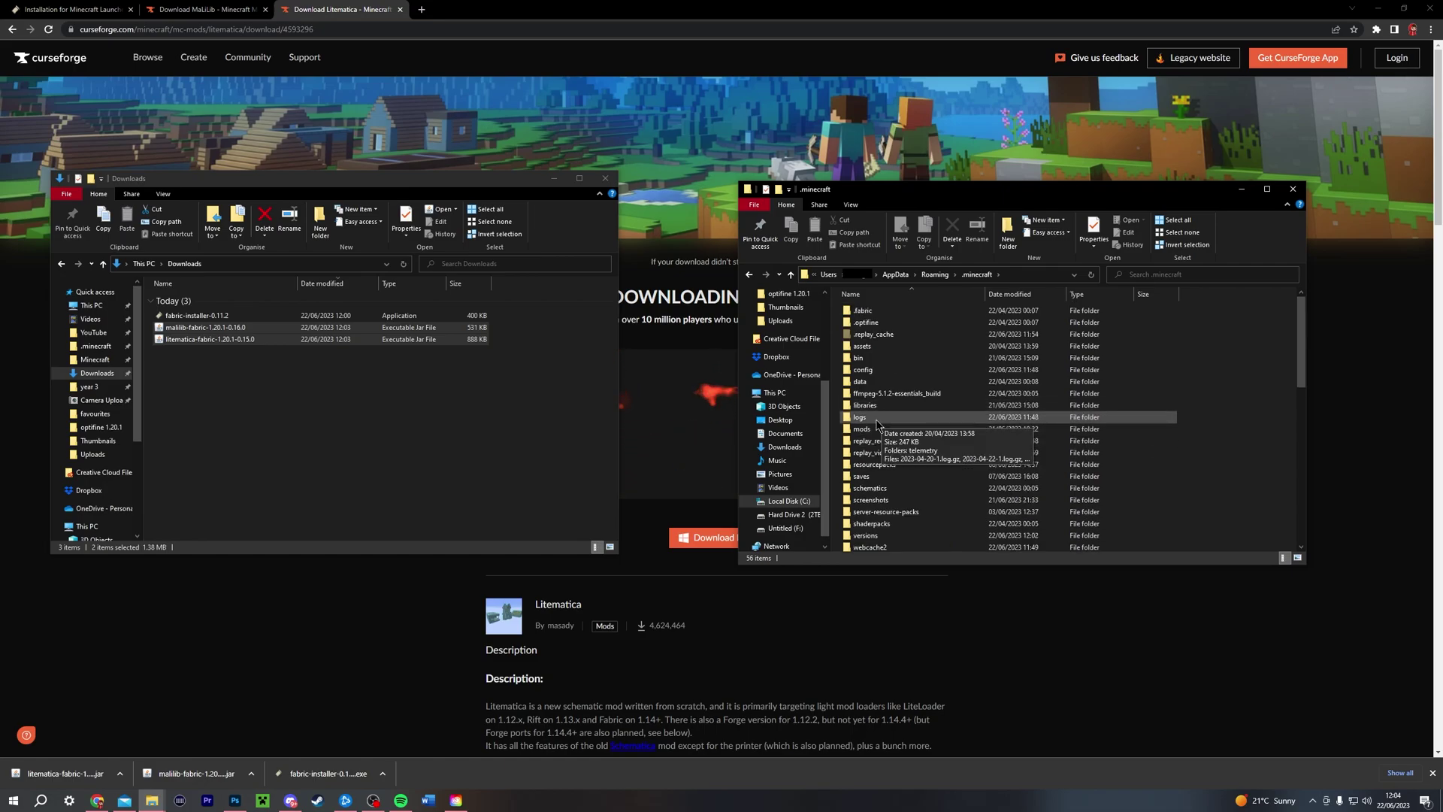
# Step: Open the mods folder in .minecraft and move the MaLiLib and Litematica jar files from Downloads into it
pyautogui.click(876, 431)
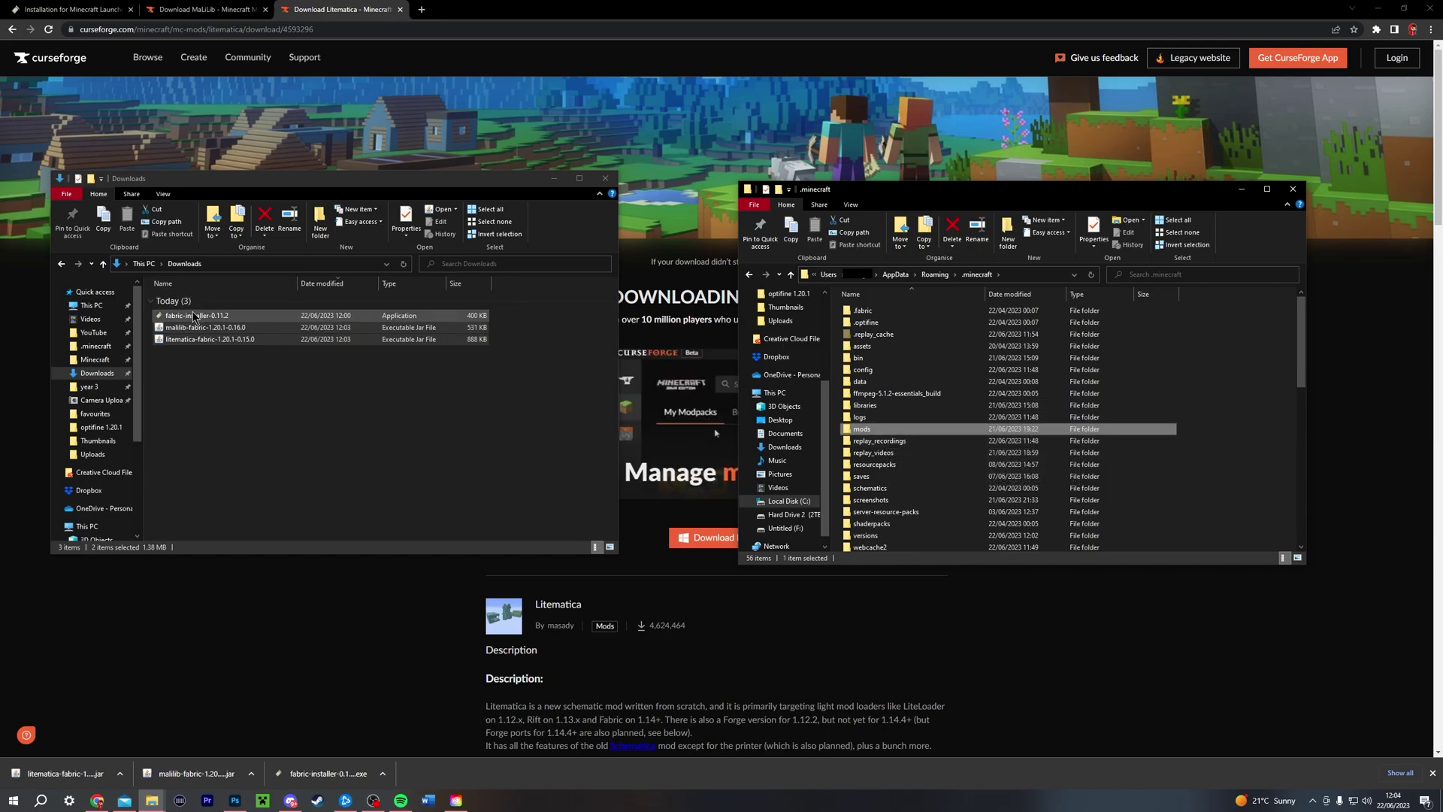
pyautogui.moveTo(216, 328); pyautogui.dragTo(889, 435)
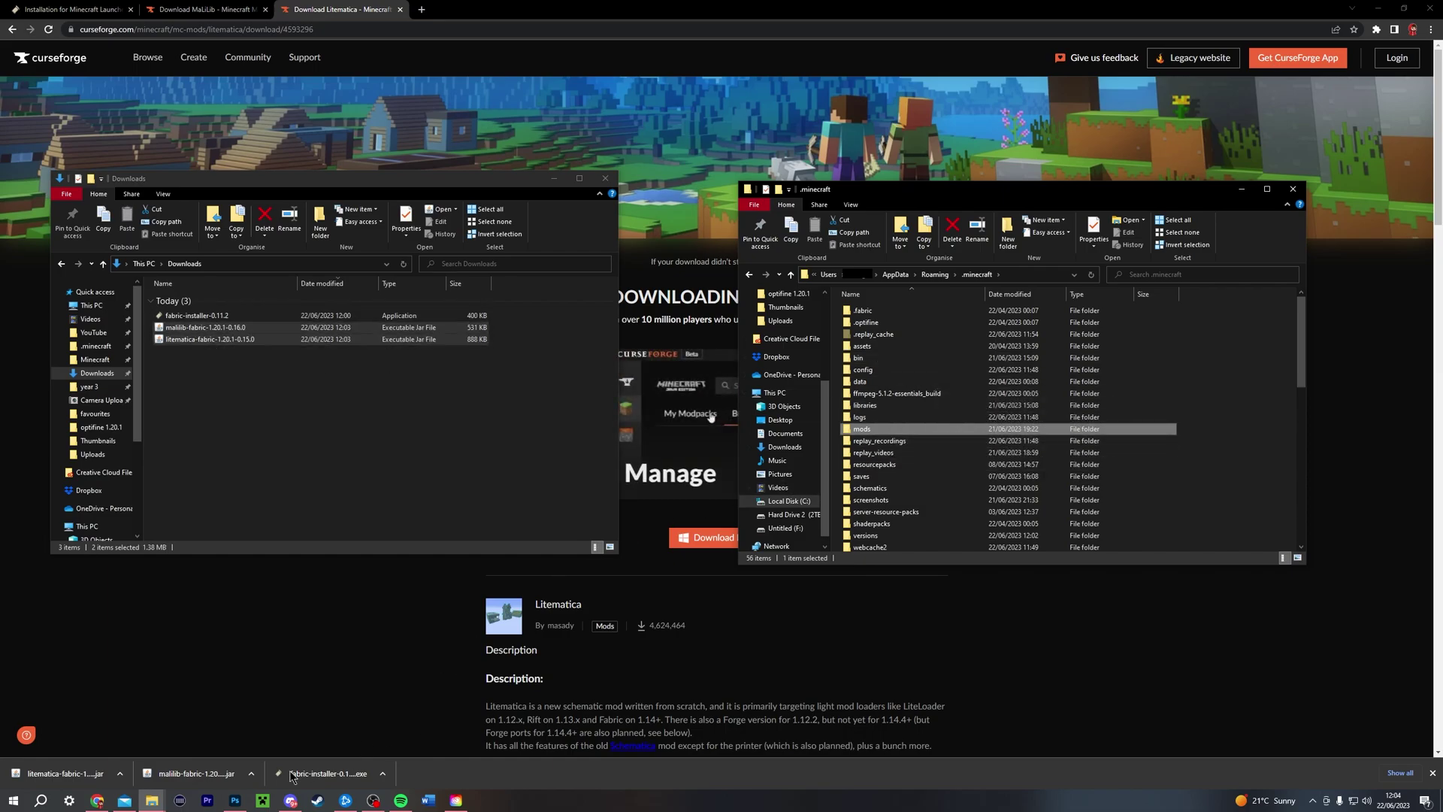
pyautogui.doubleClick(869, 431)
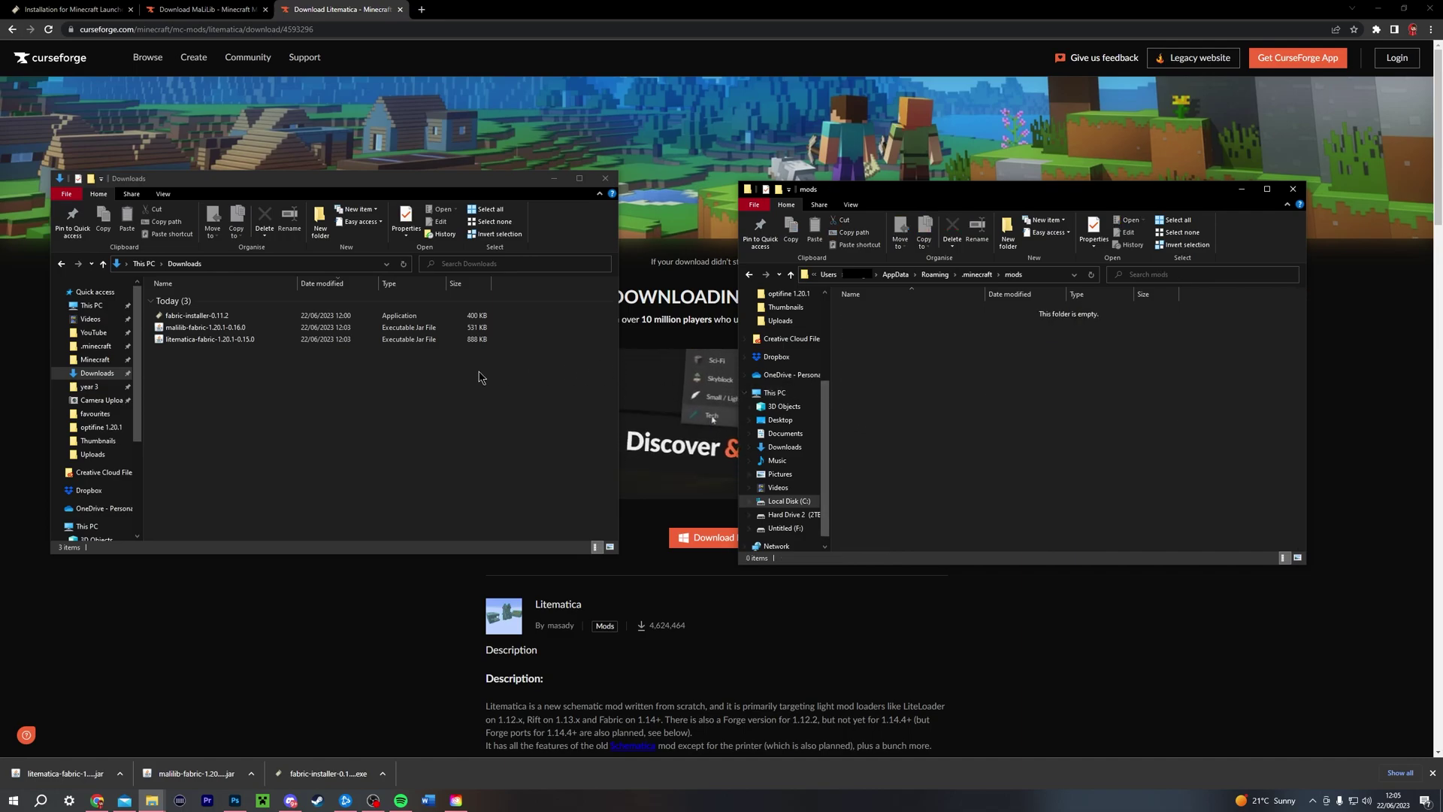
pyautogui.moveTo(374, 385); pyautogui.dragTo(992, 398)
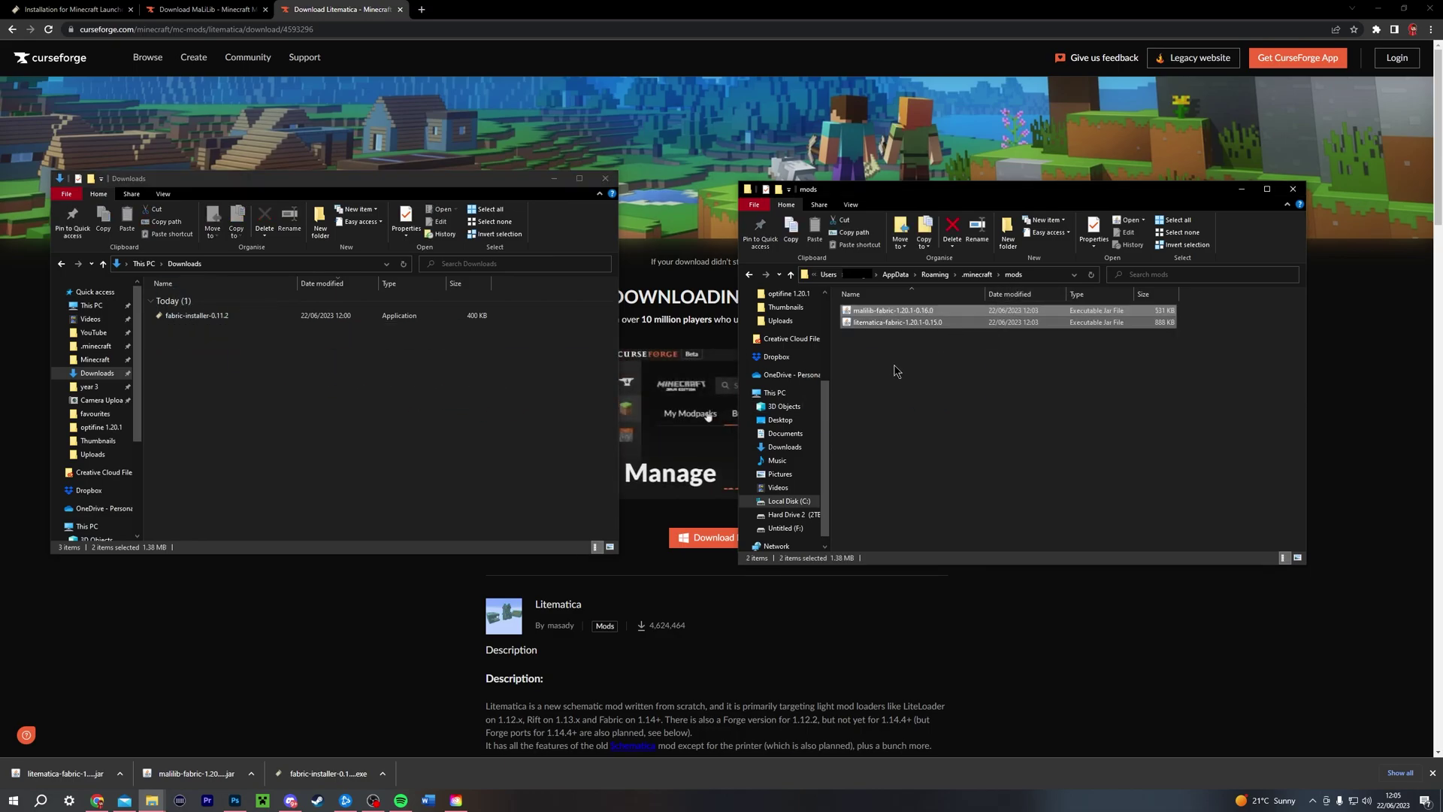
# Step: Deselect the moved jar files, open the Minecraft Launcher and launch Java Edition with the fabric-loader-1.20.1 installation
pyautogui.click(892, 368)
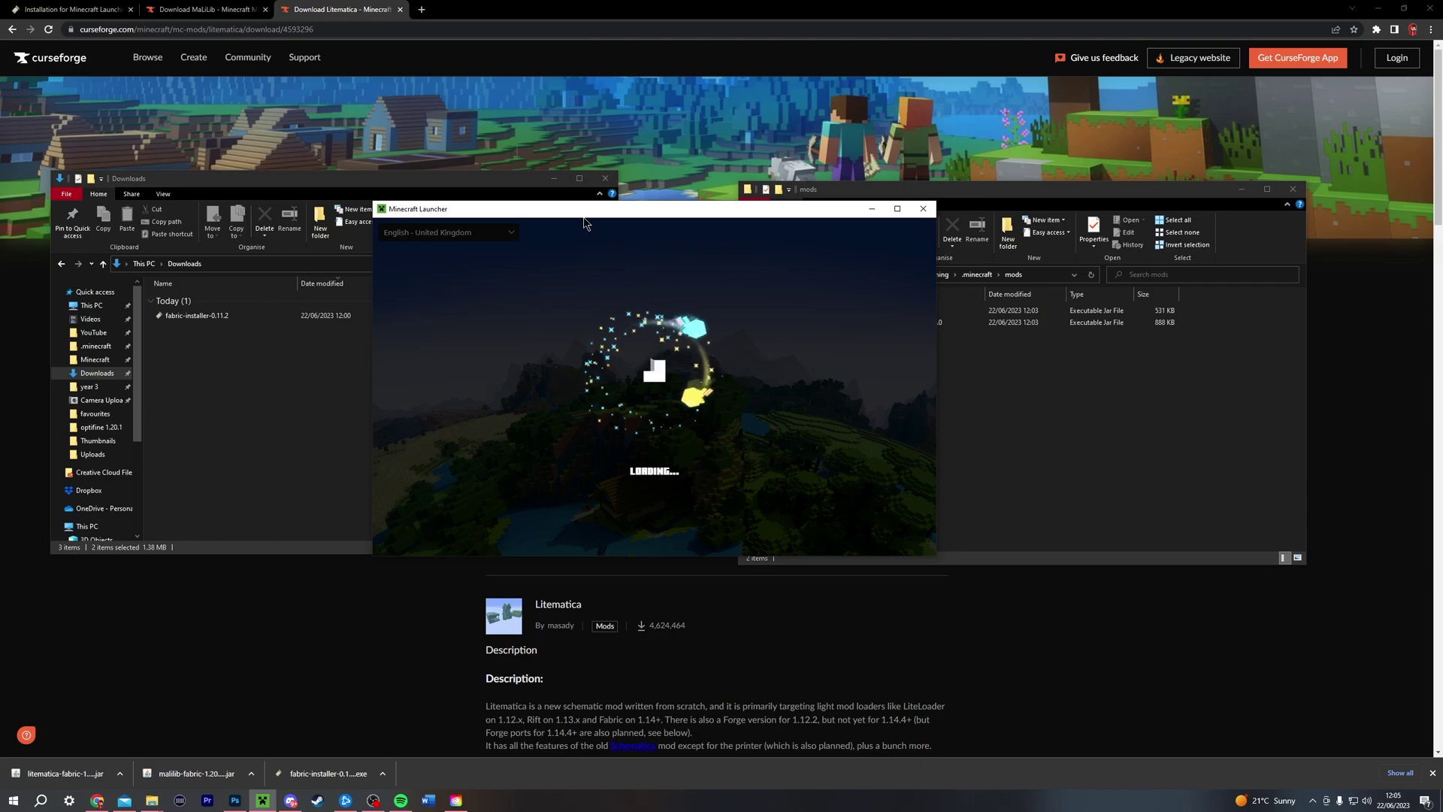
pyautogui.click(557, 485)
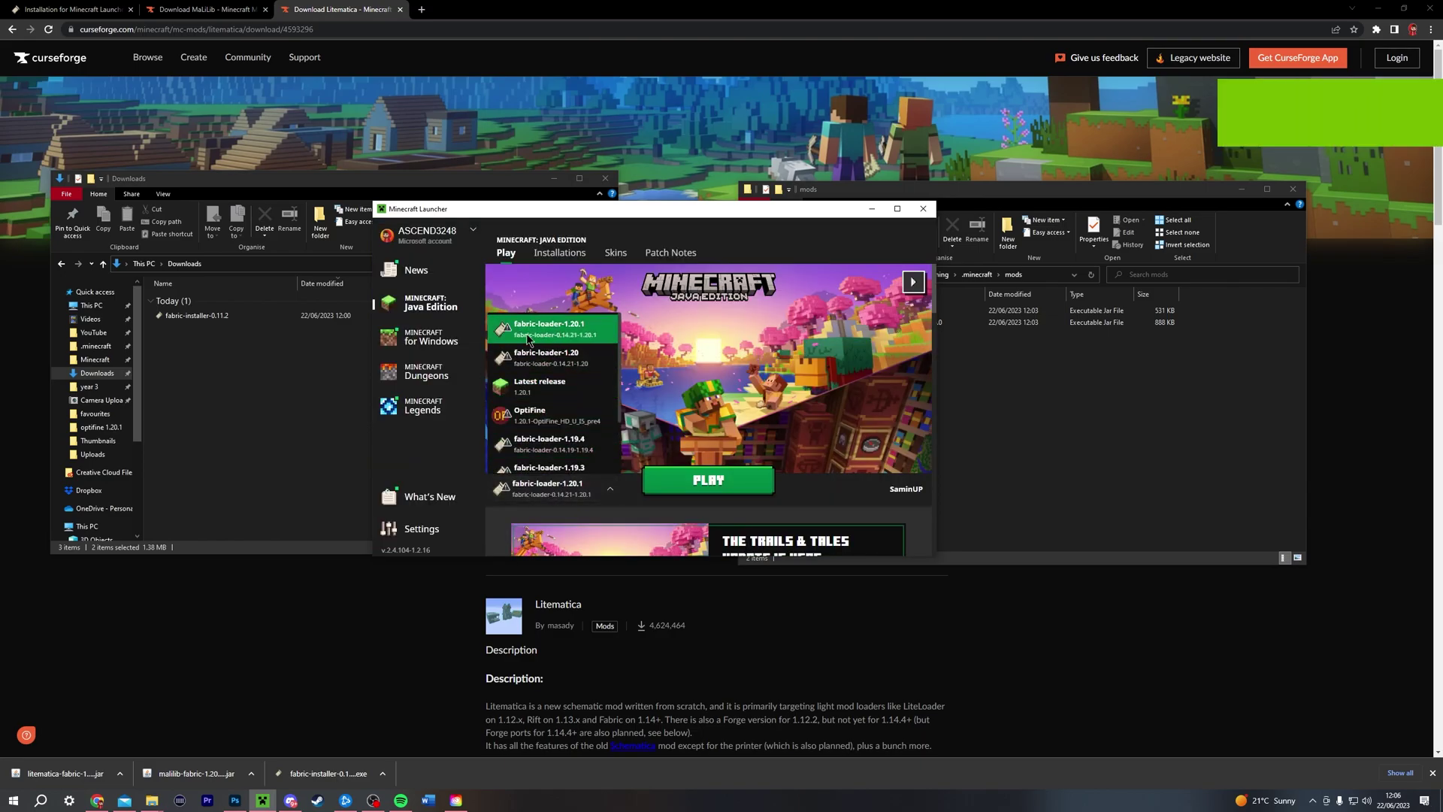
pyautogui.click(584, 324)
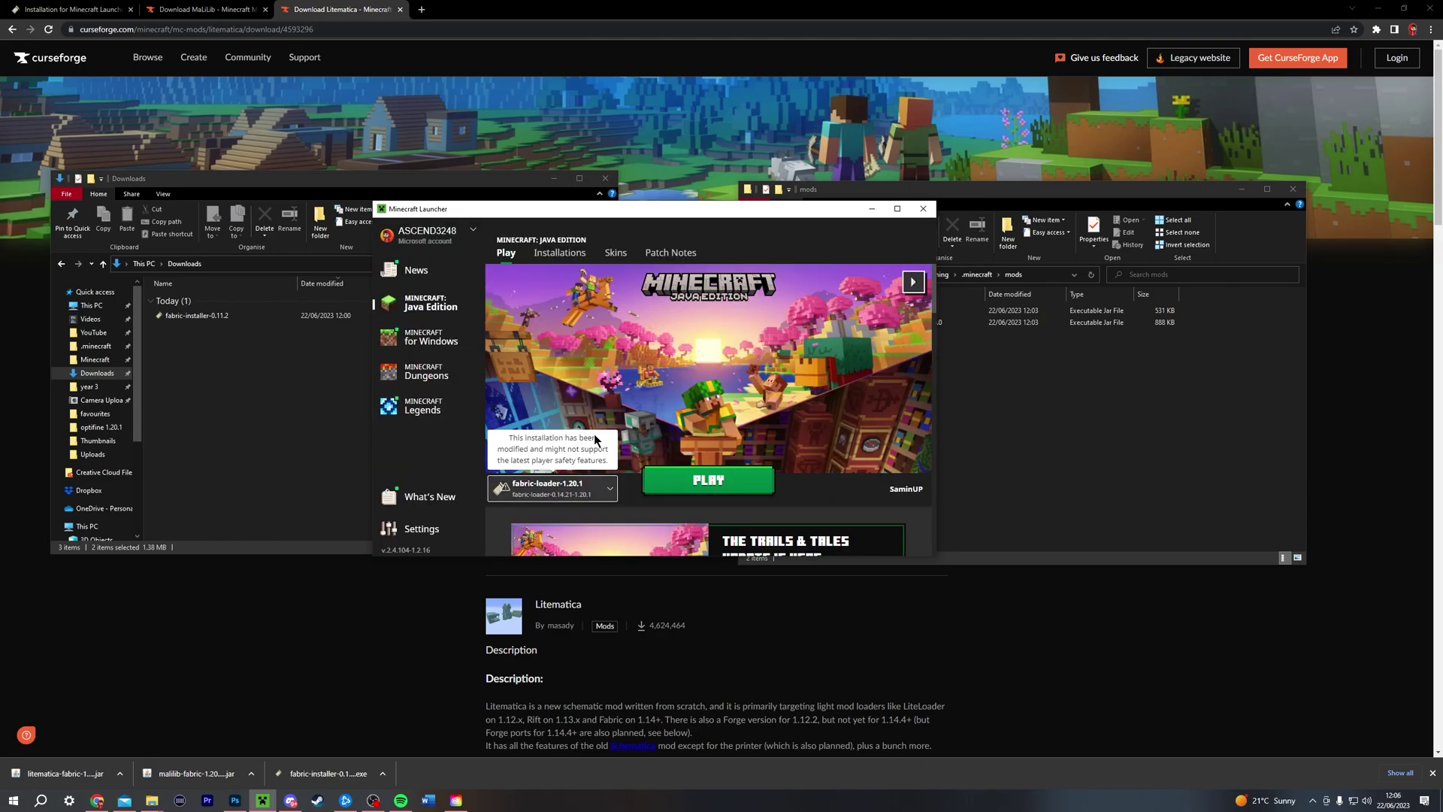
pyautogui.click(707, 480)
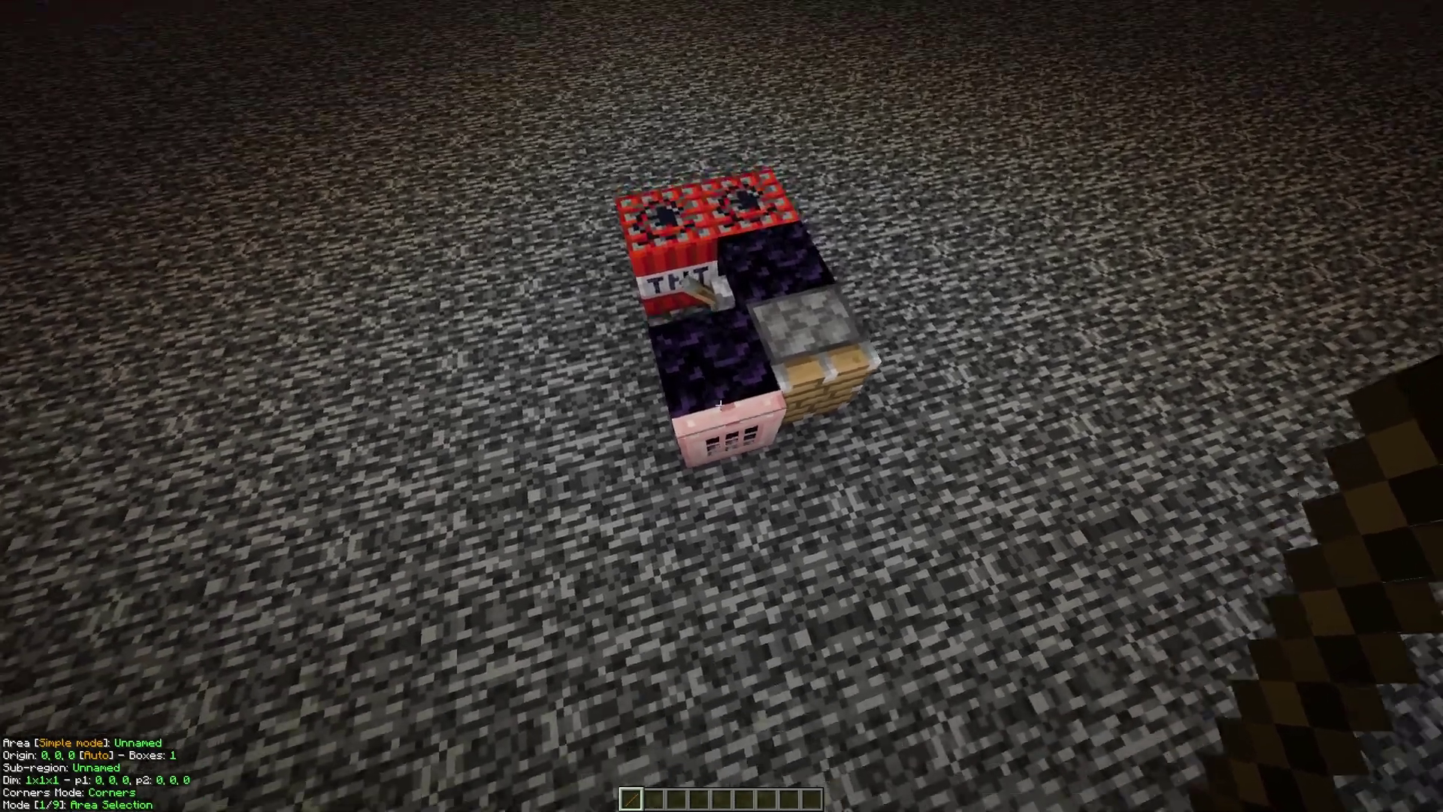
# Step: Mark both corners of a 2x1x4 Litematica area selection at the TNT and obsidian build, and view it in front-facing third person
pyautogui.click(721, 406)
pyautogui.rightClick(721, 406)
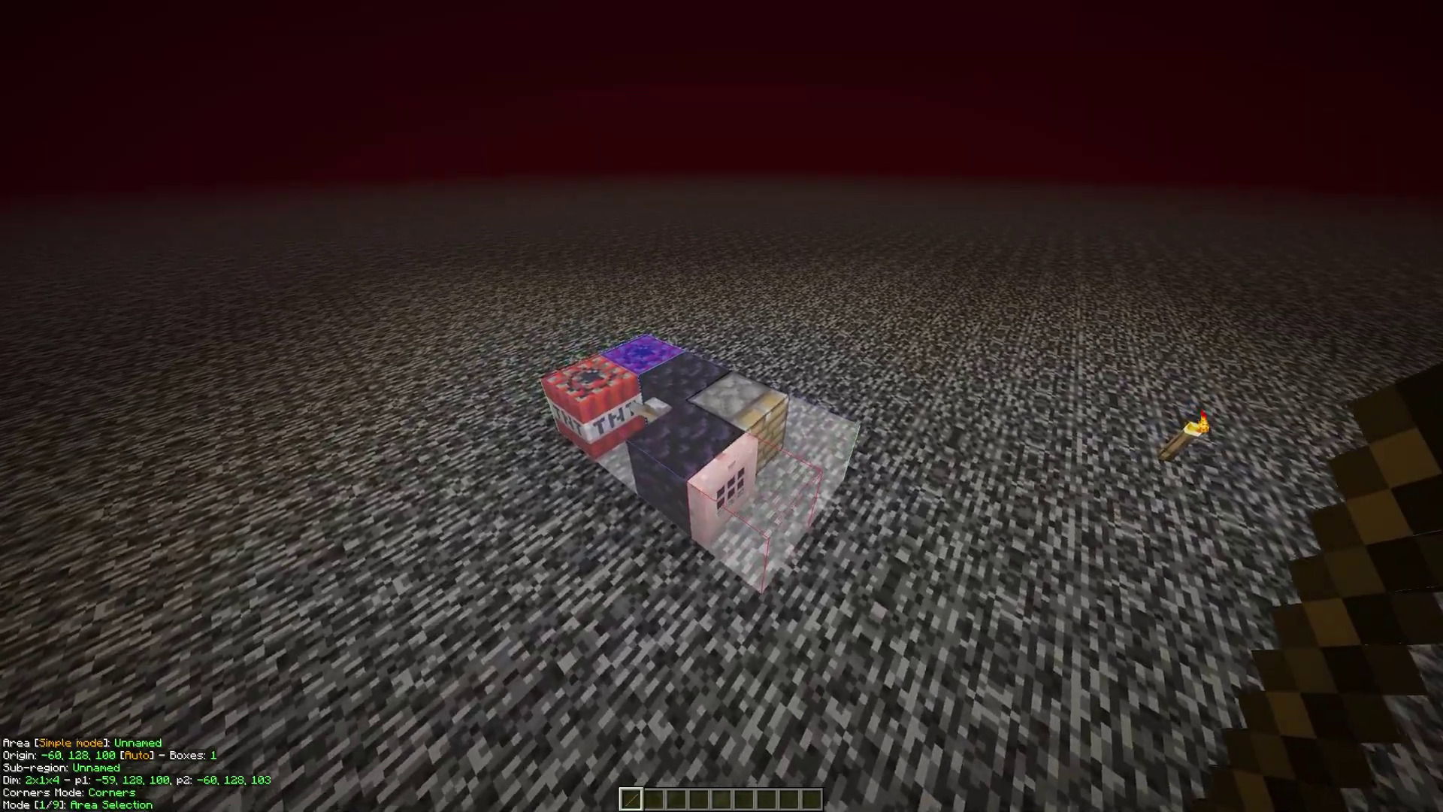
pyautogui.scroll(-1, 721, 405)
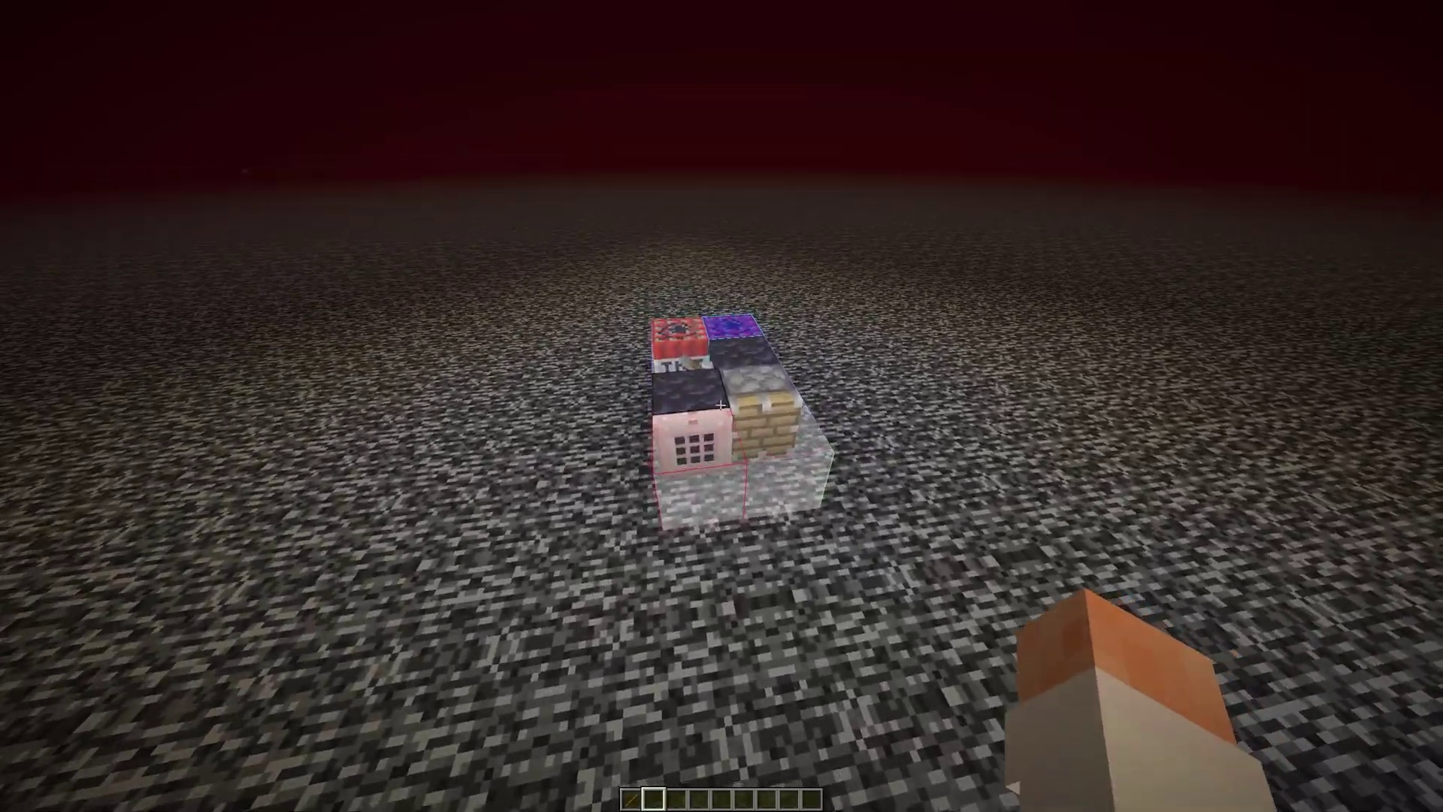
pyautogui.press('F5')
pyautogui.press('F5')
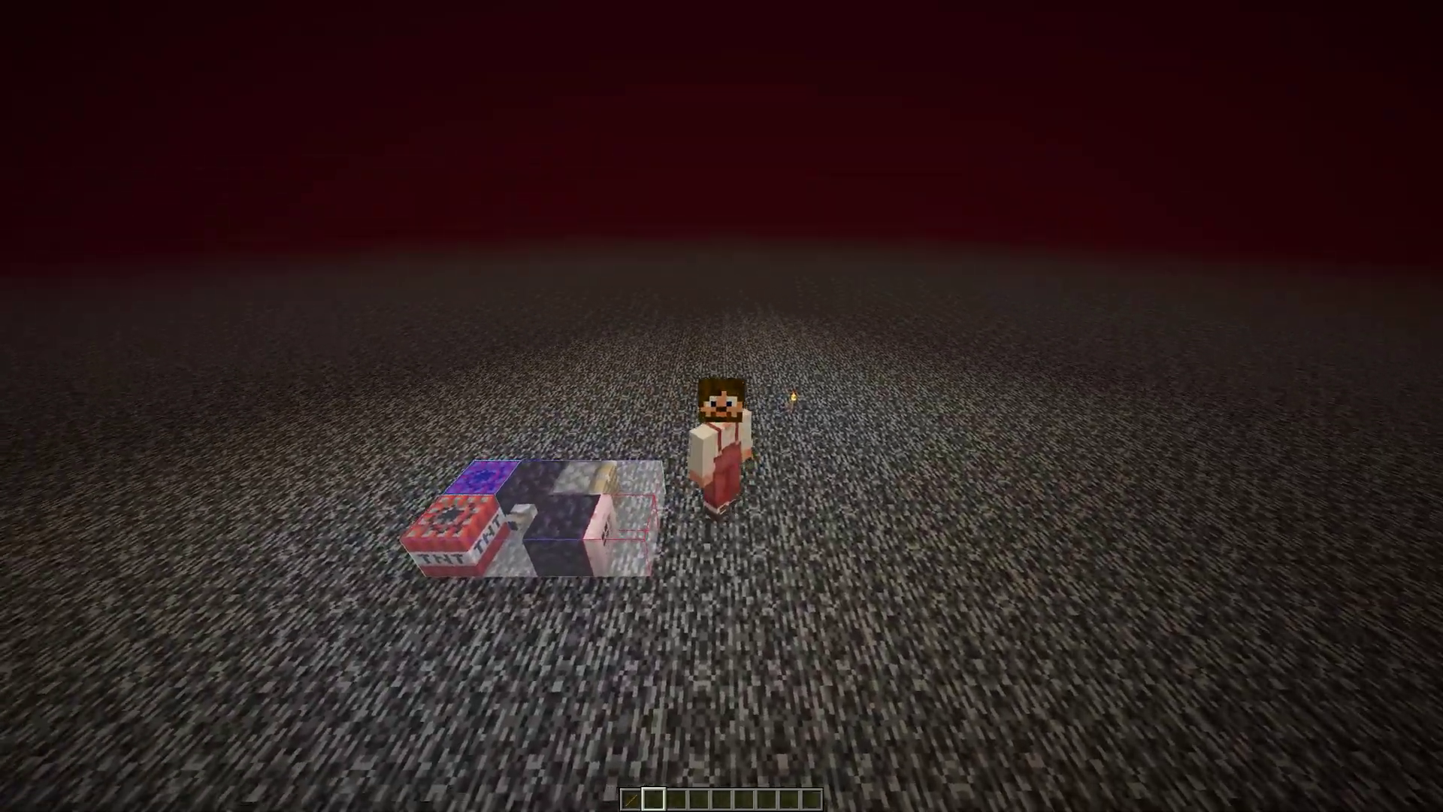